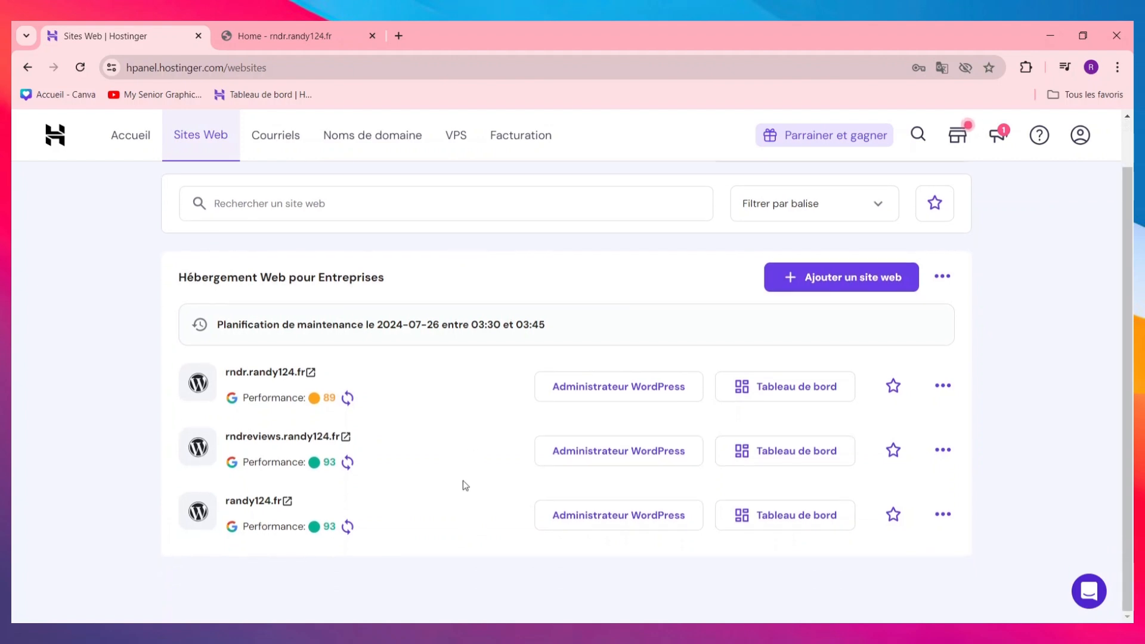
Open the hosting dashboard of the rndr.randy124.fr website.
scroll(463, 481, "up", 1)
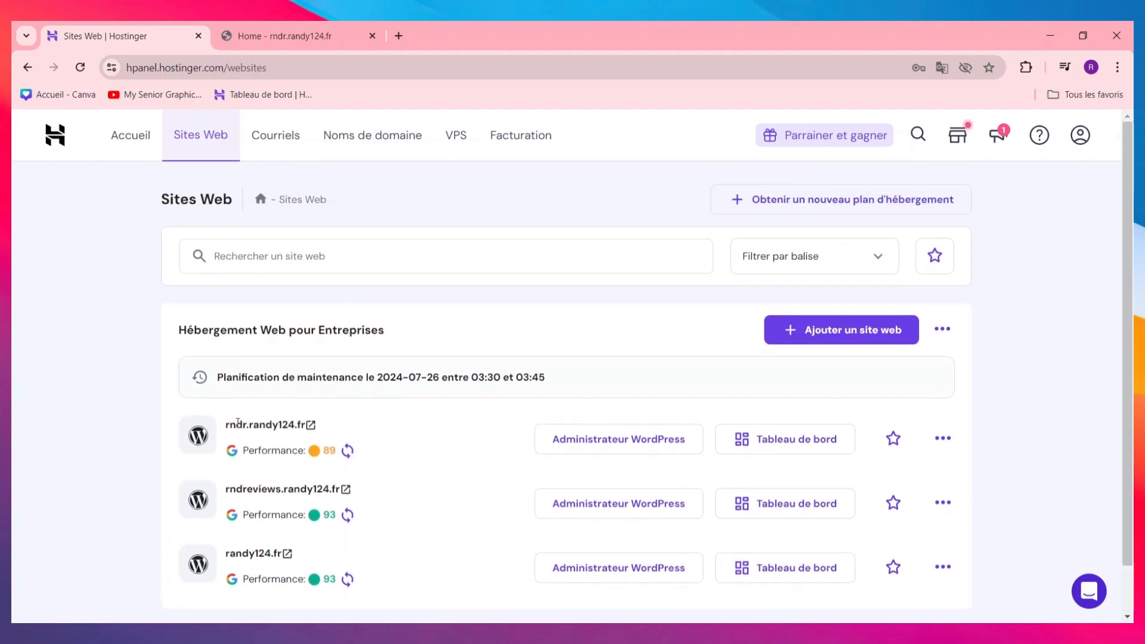
left_click(743, 452)
left_click(743, 456)
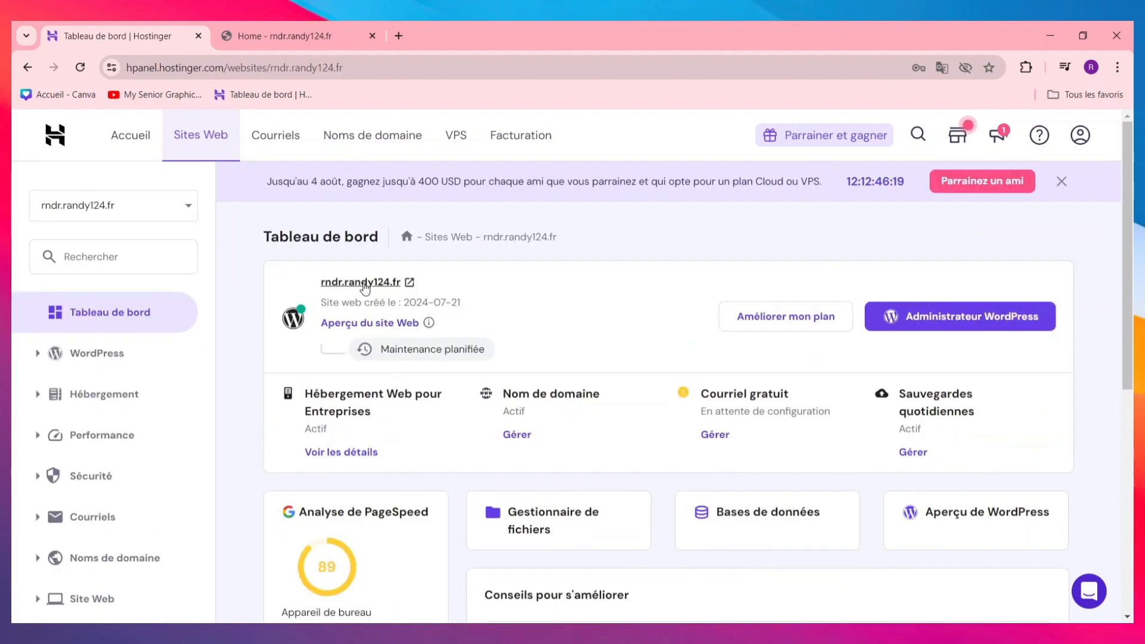
View the live rndr.randy124.fr homepage through its sections, and return to the site's hosting dashboard.
left_click(374, 283)
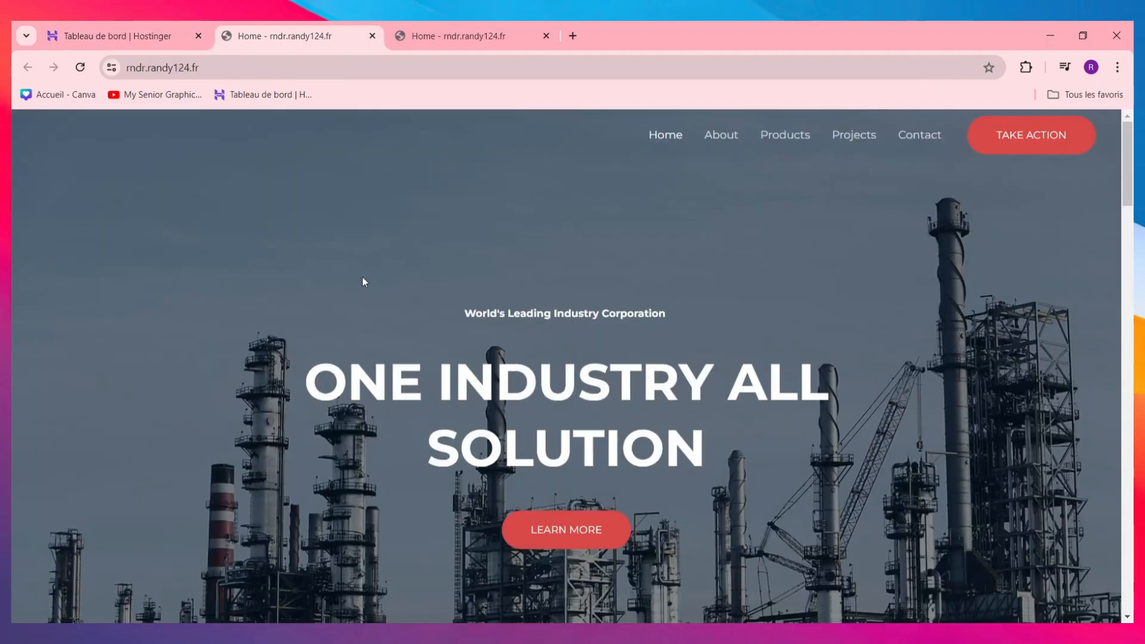
scroll(221, 371, "down", 20)
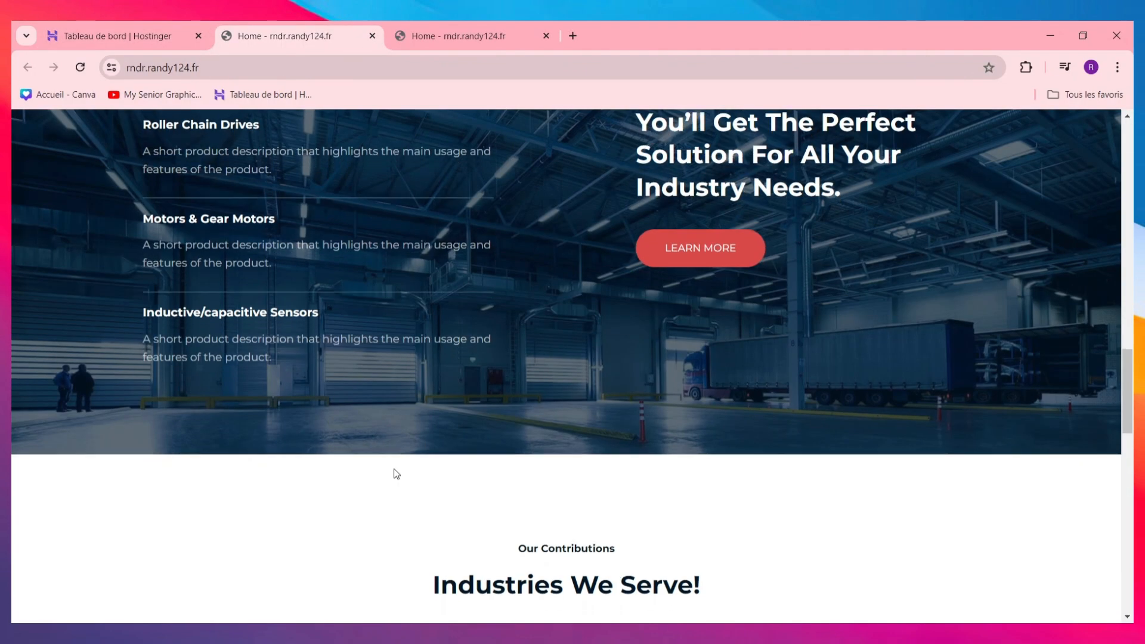
scroll(593, 573, "up", 20)
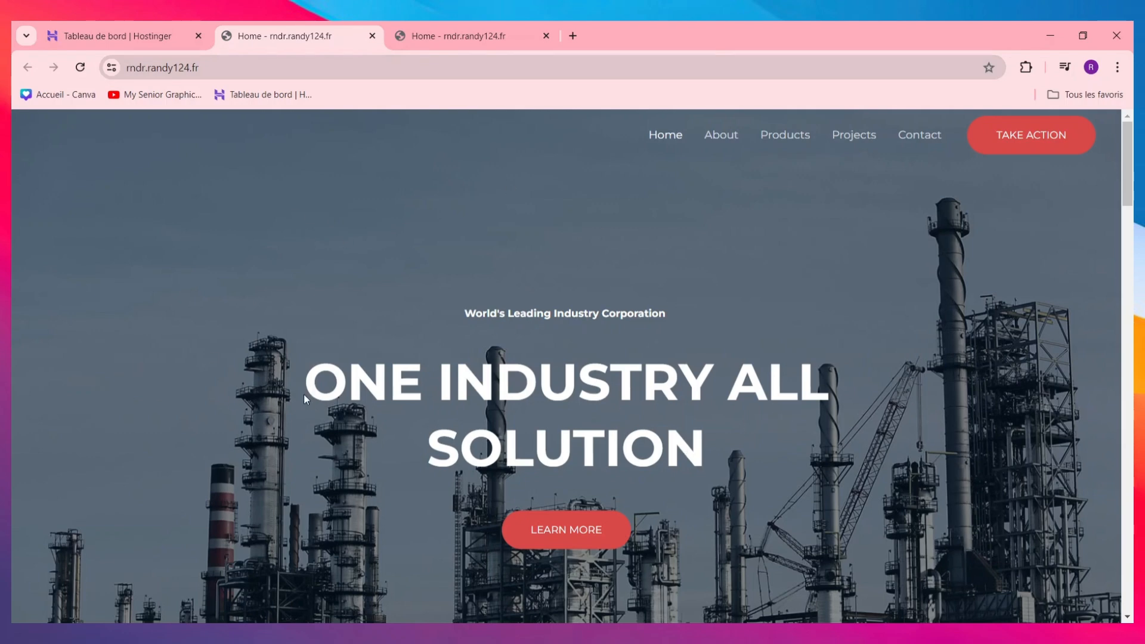
left_click(172, 22)
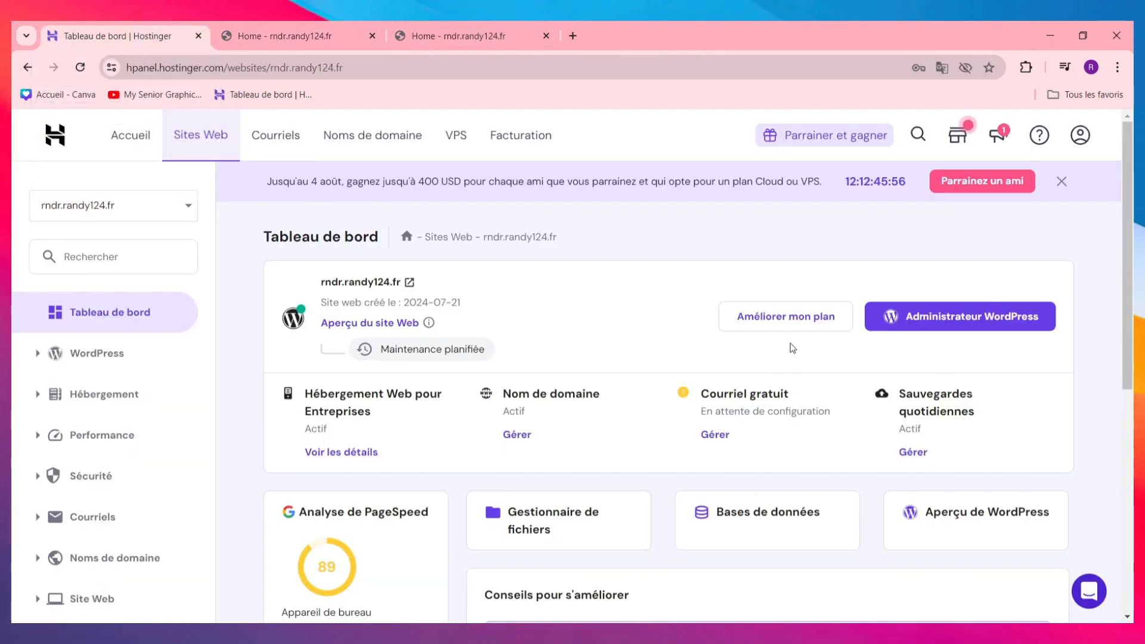
Open the WordPress administration of rndr.randy124.fr and look over its onboarding page.
left_click(954, 319)
scroll(661, 424, "down", 8)
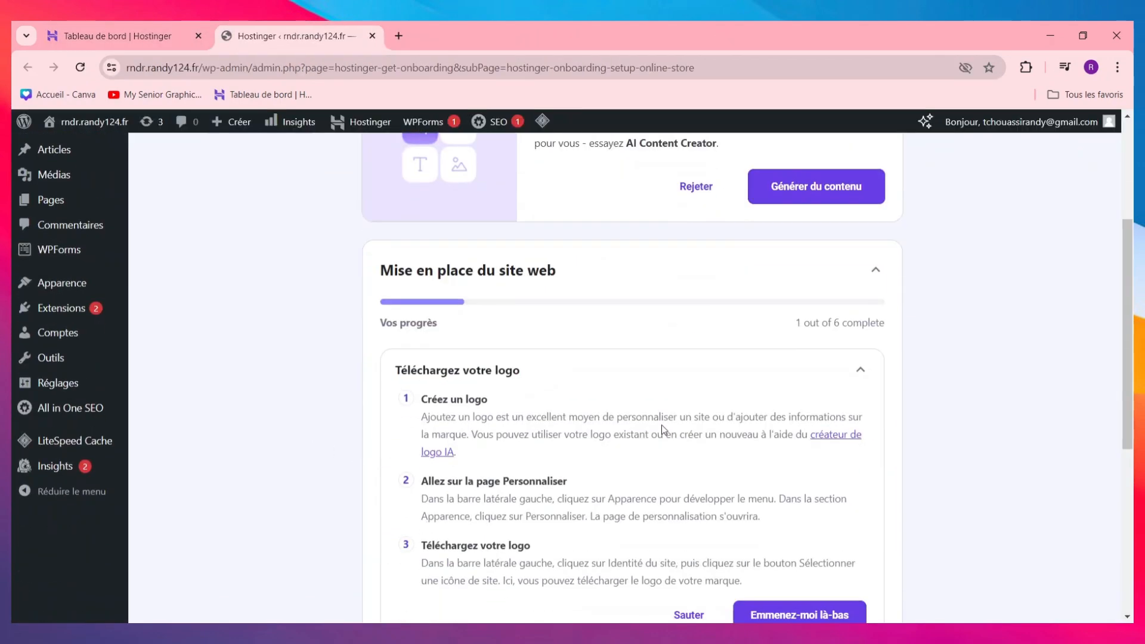
scroll(663, 427, "up", 10)
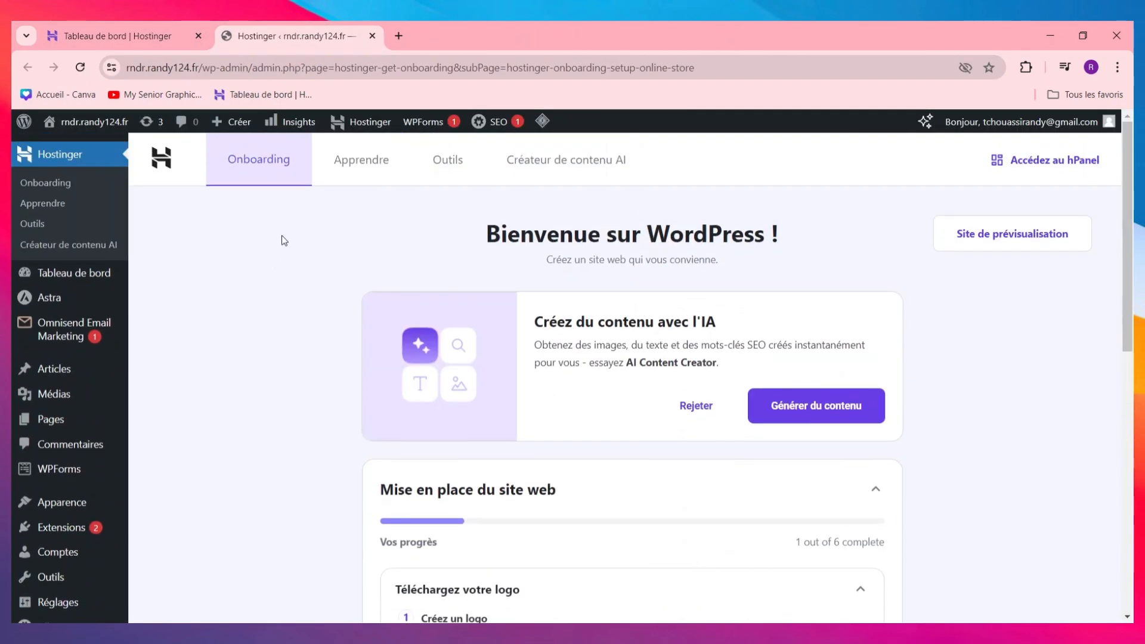
Search the WordPress extensions available to add for "wp all in one".
scroll(89, 334, "down", 5)
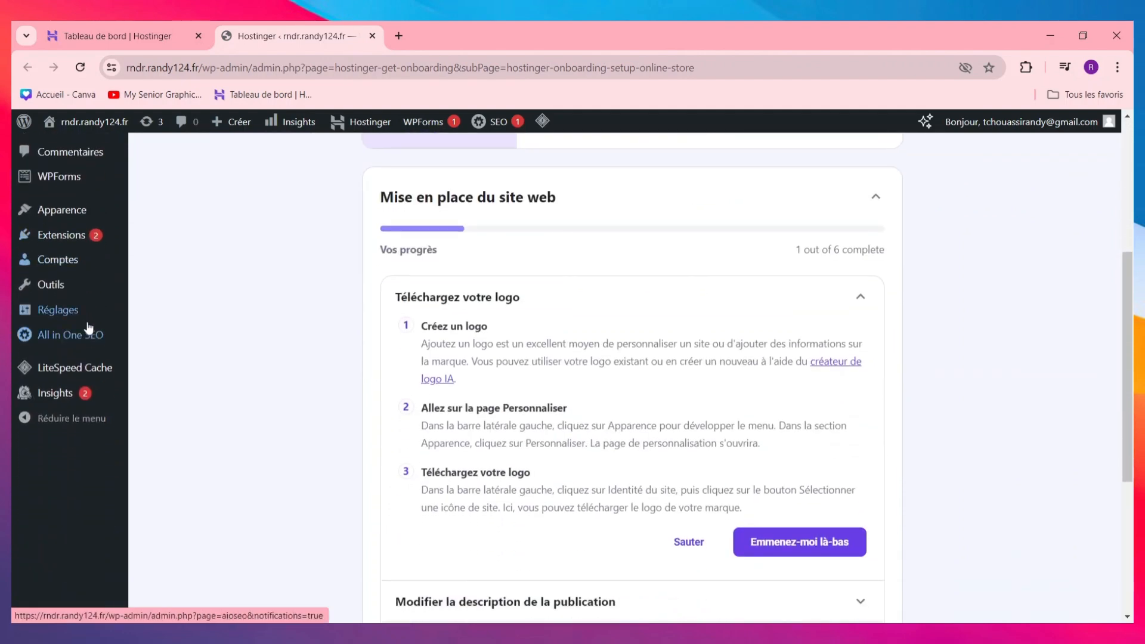
mouse_move(79, 343)
mouse_move(70, 239)
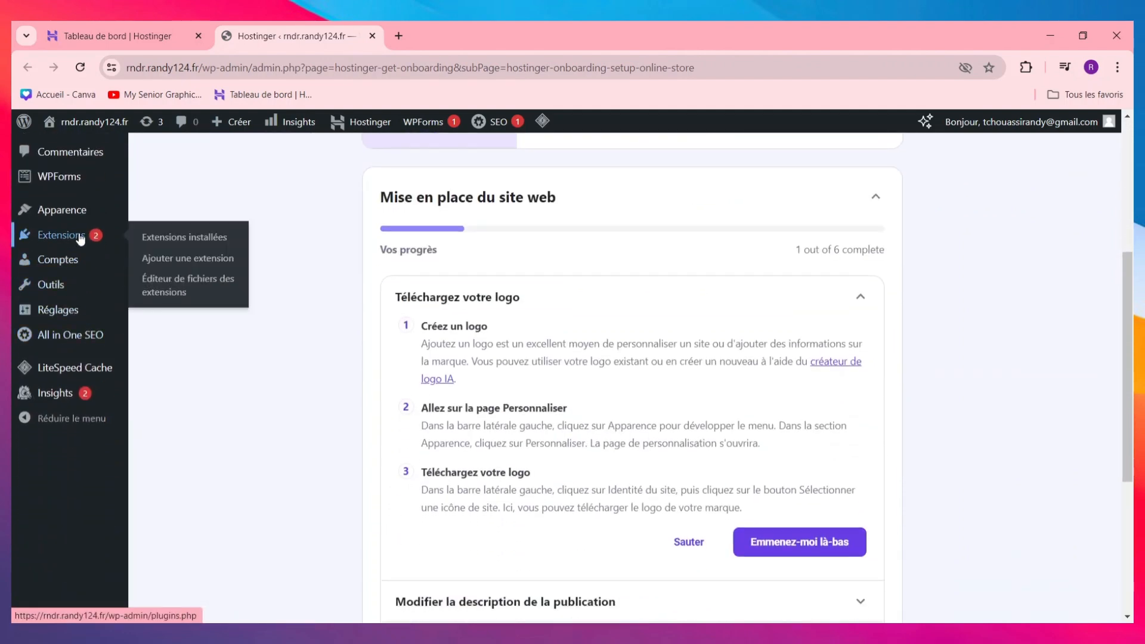
left_click(204, 258)
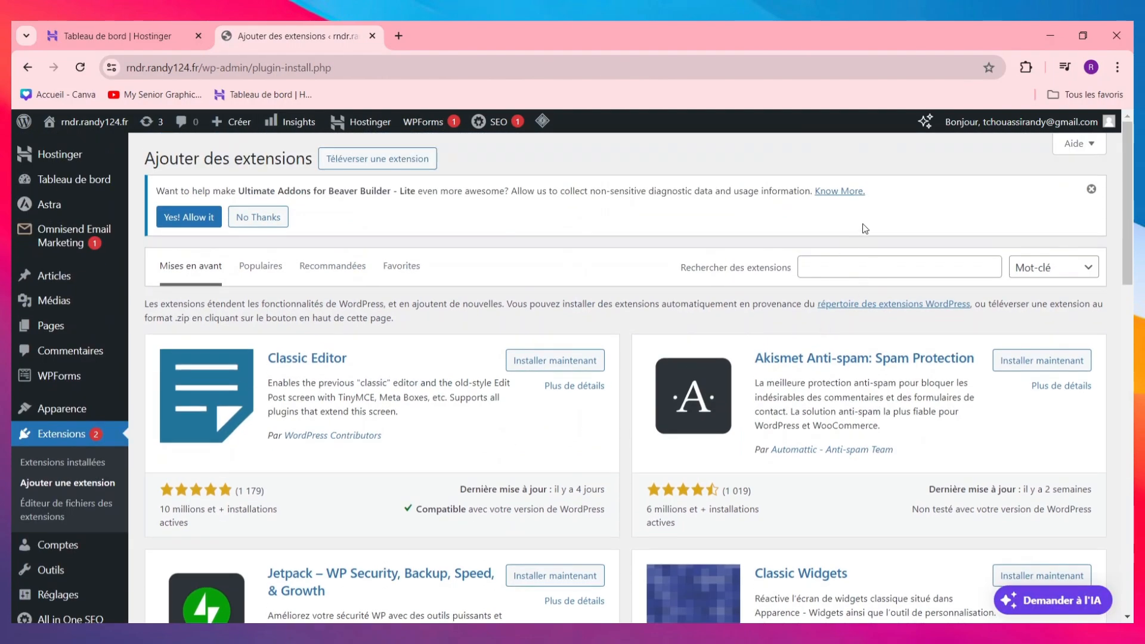
left_click(851, 266)
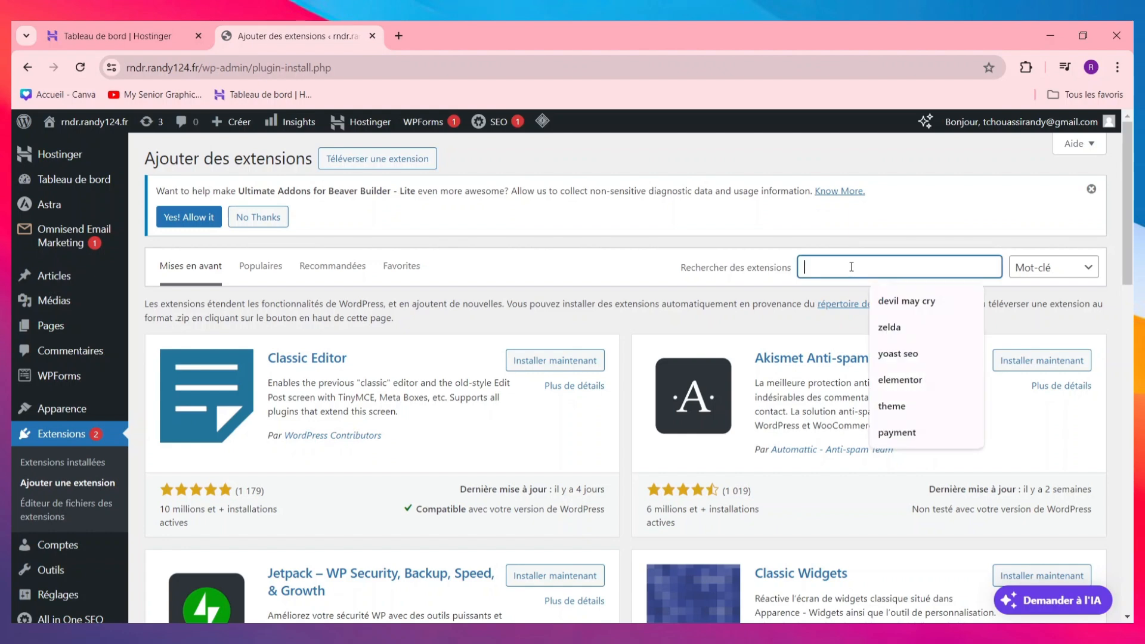
type("wp ")
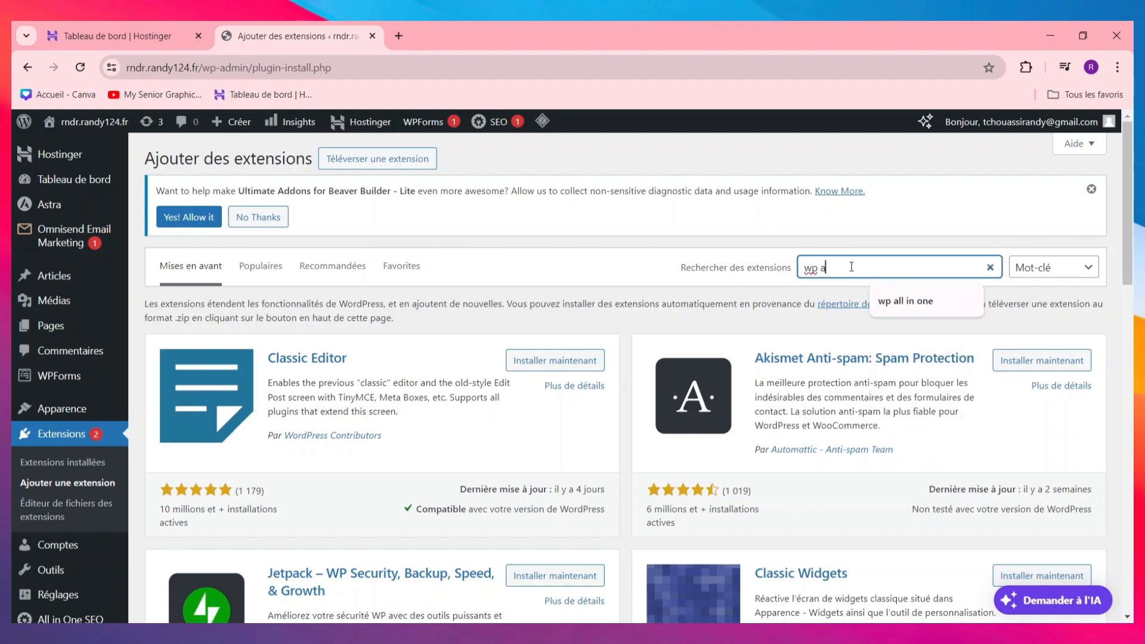
type("all")
left_click(904, 301)
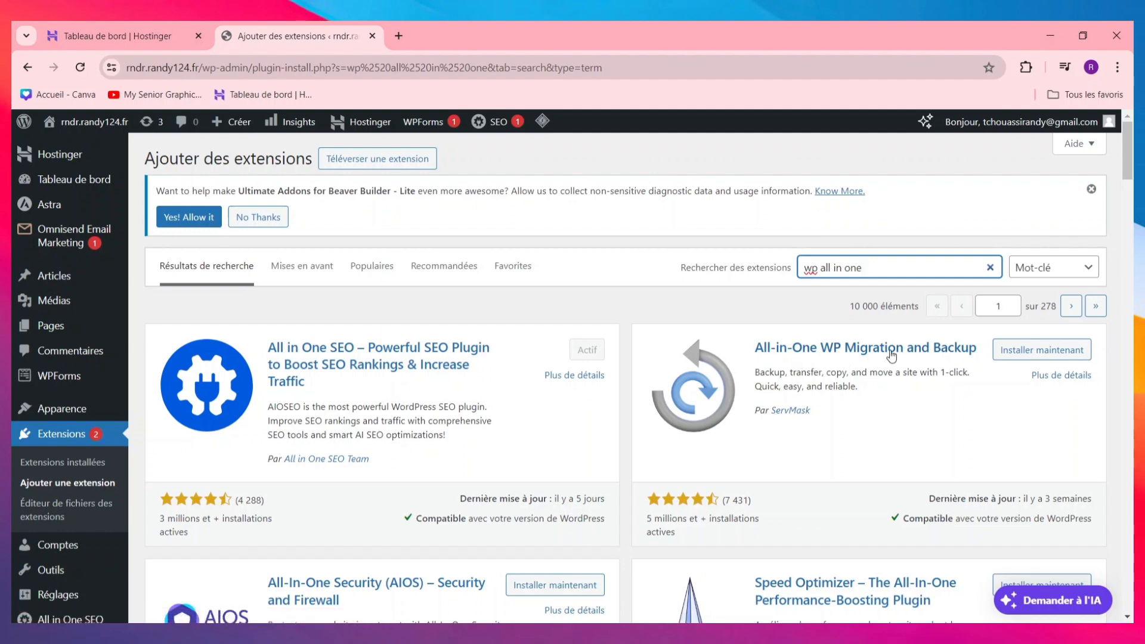
Install and activate the All-in-One WP Migration and Backup extension on rndr.randy124.fr.
left_click(1054, 356)
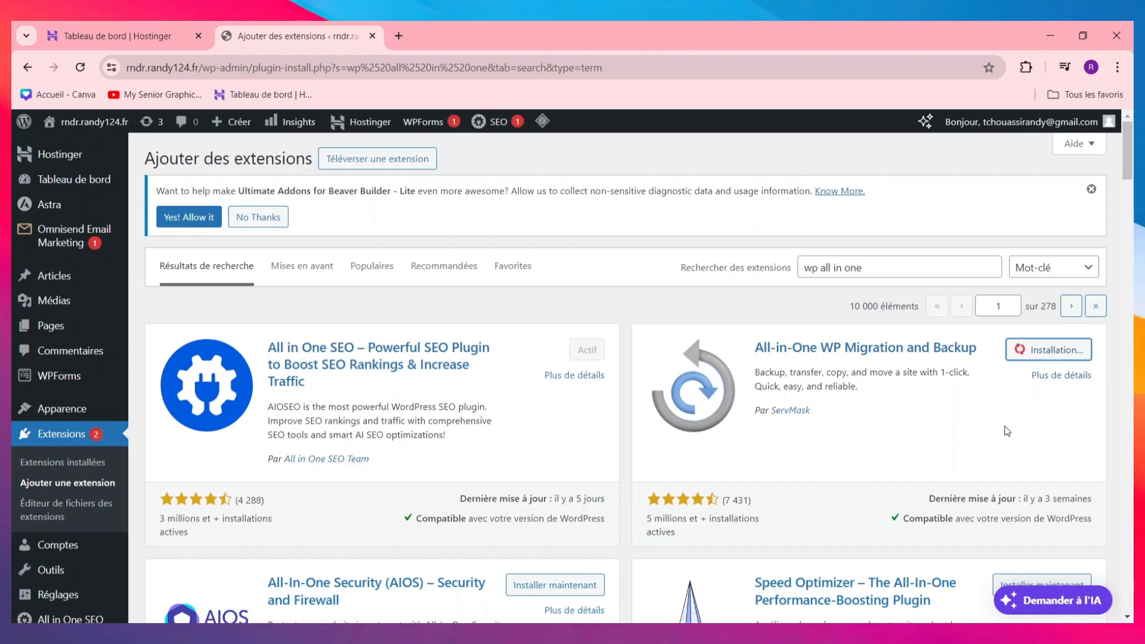
left_click(1043, 356)
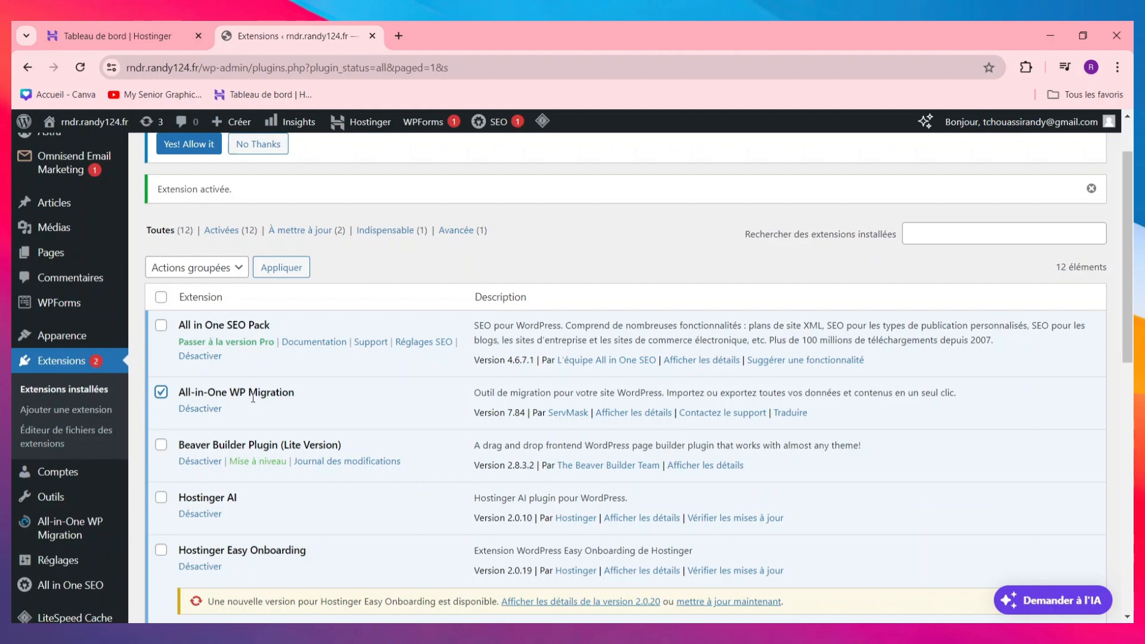
left_click(280, 267)
Open the site export page of All-in-One WP Migration.
scroll(36, 430, "down", 6)
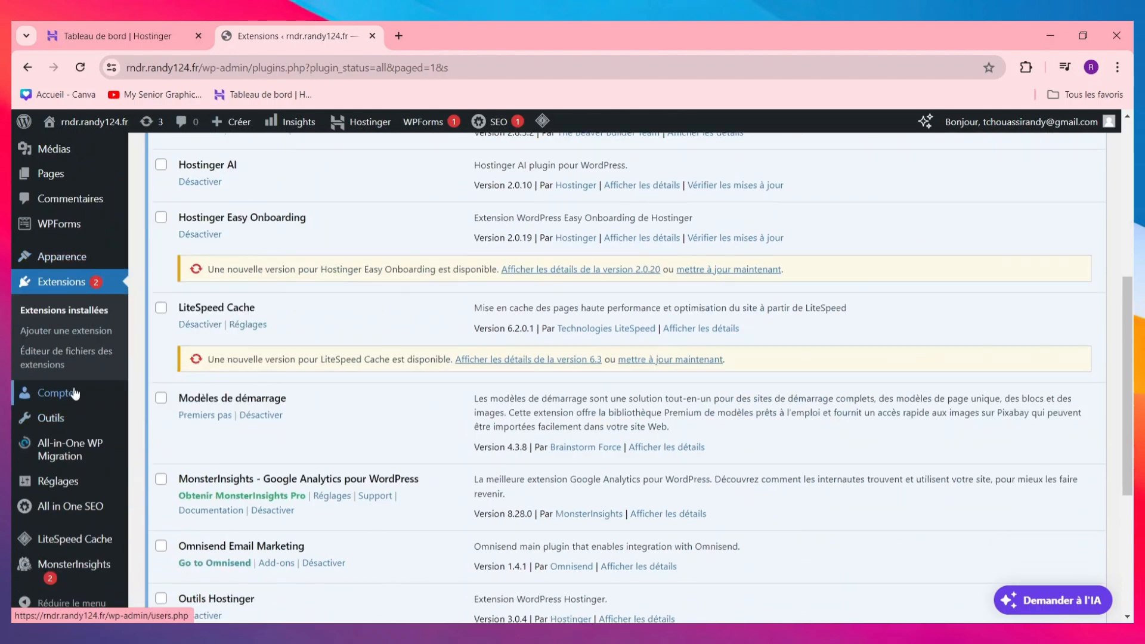
mouse_move(100, 457)
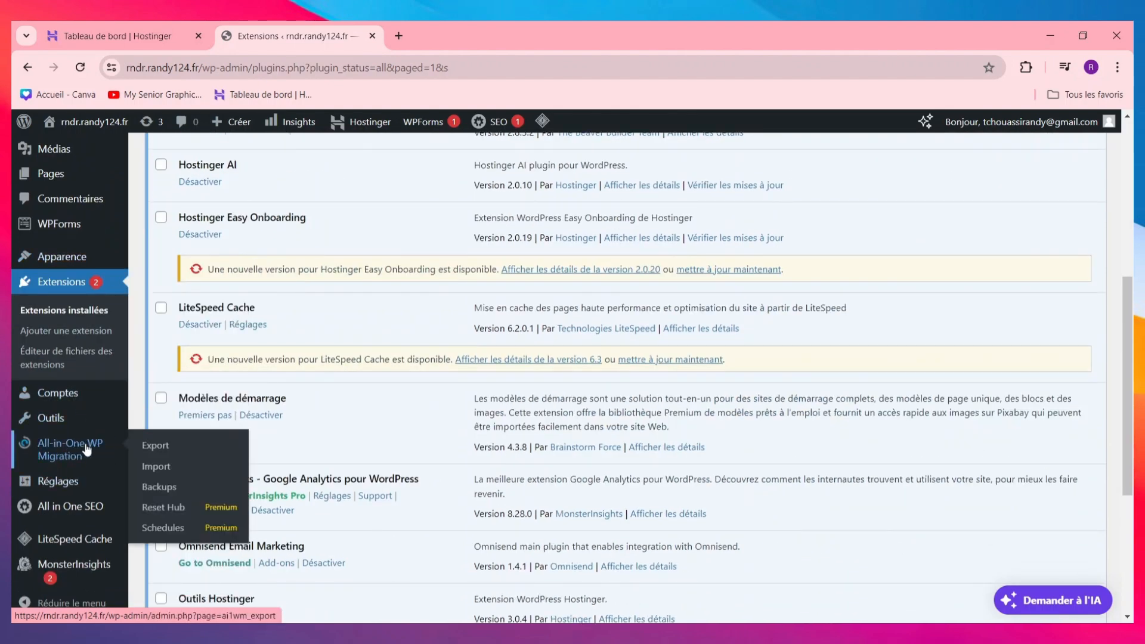
left_click(182, 452)
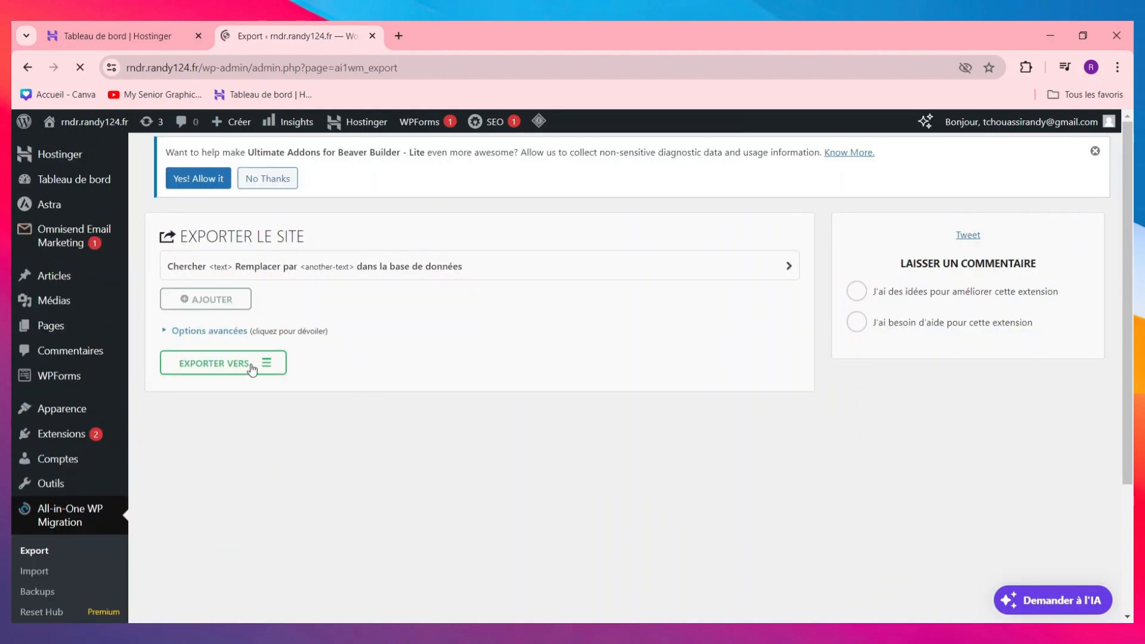
Export the rndr.randy124.fr site to a file and download the generated backup.
left_click(253, 364)
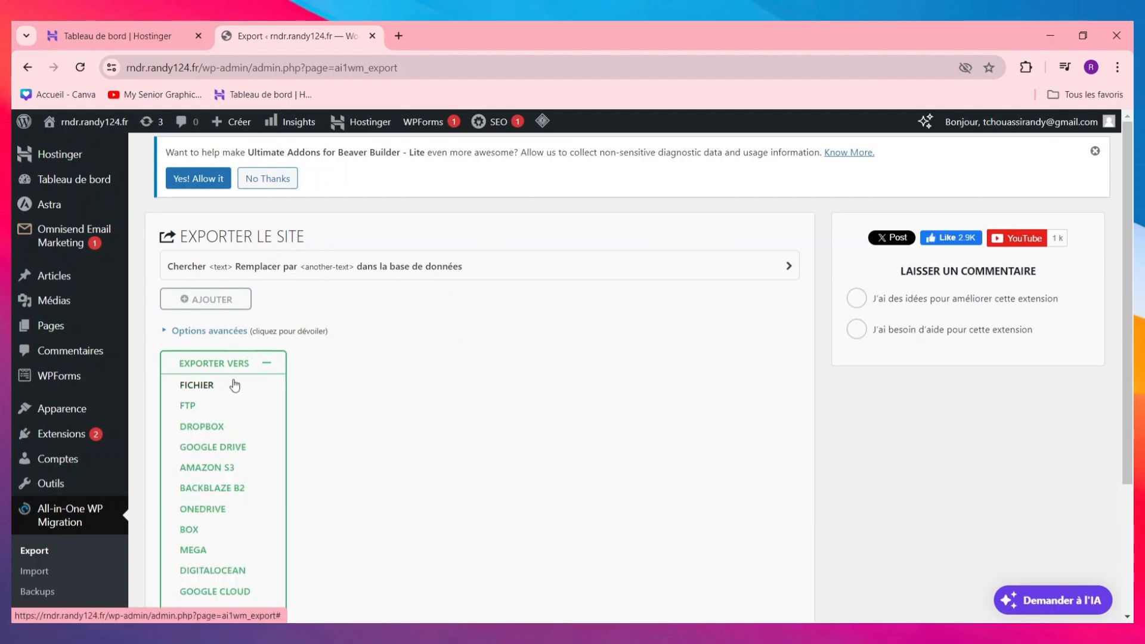
scroll(211, 475, "down", 2)
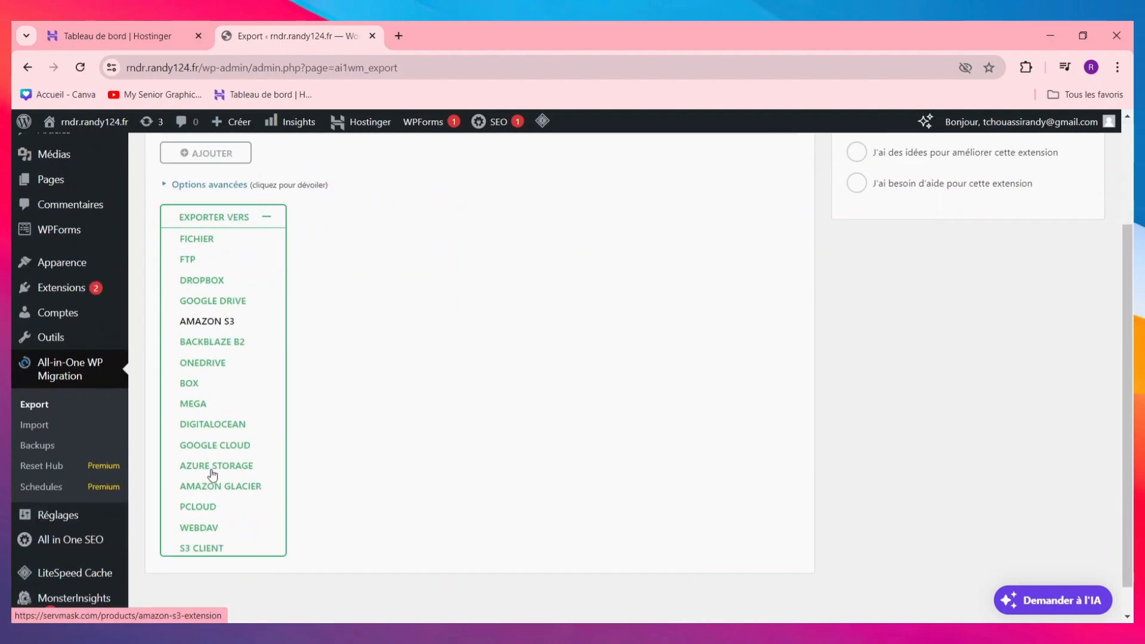
scroll(220, 482, "up", 2)
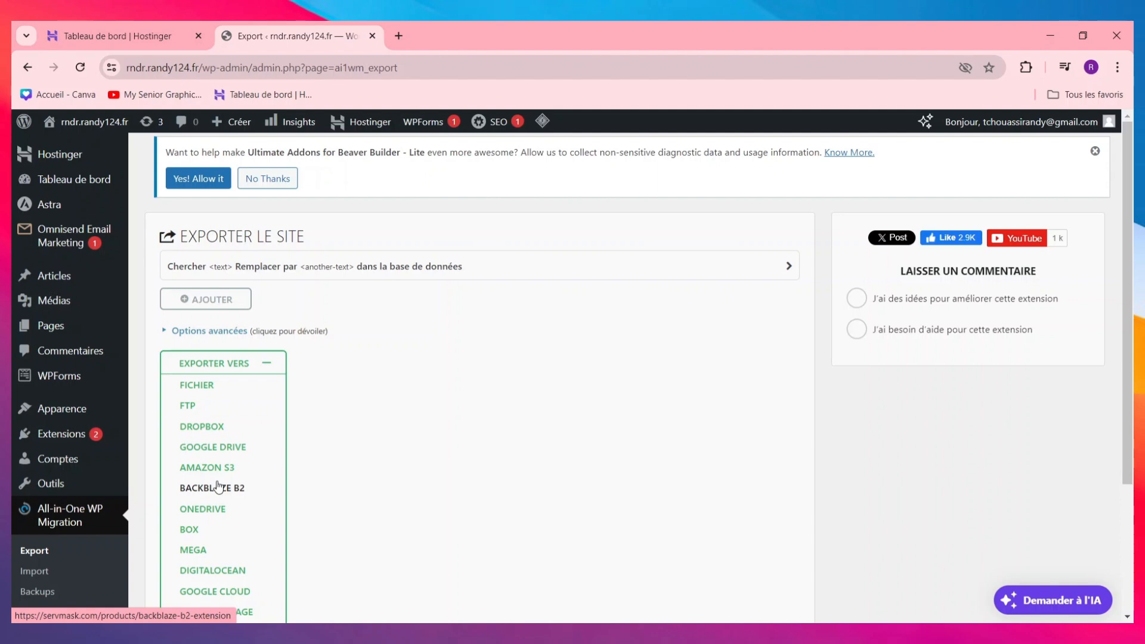
scroll(217, 486, "down", 3)
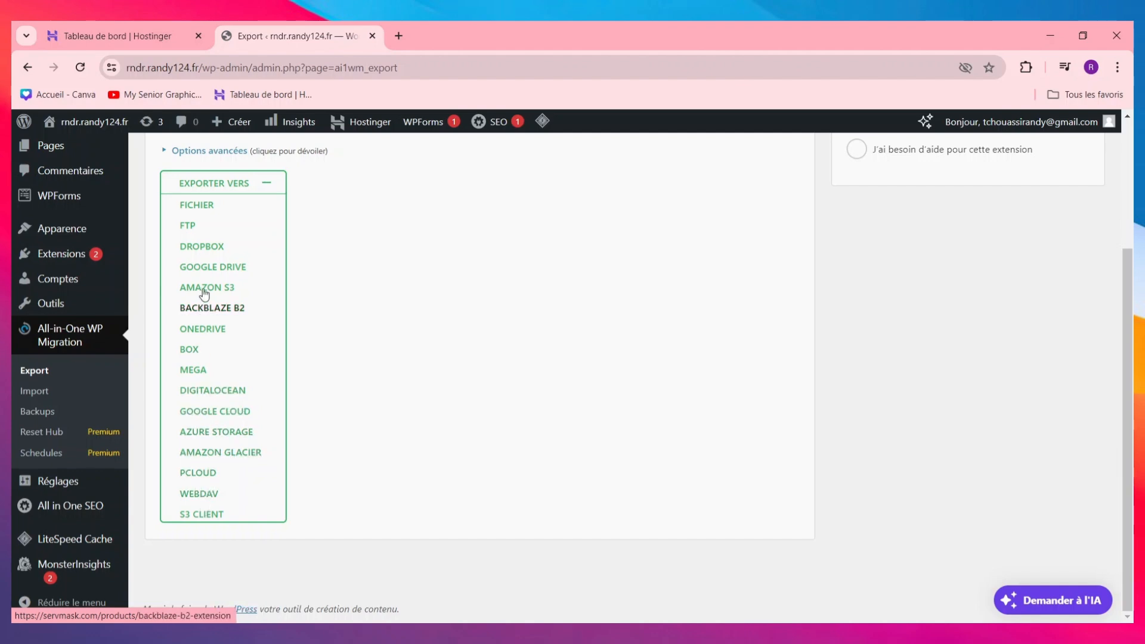
left_click(207, 206)
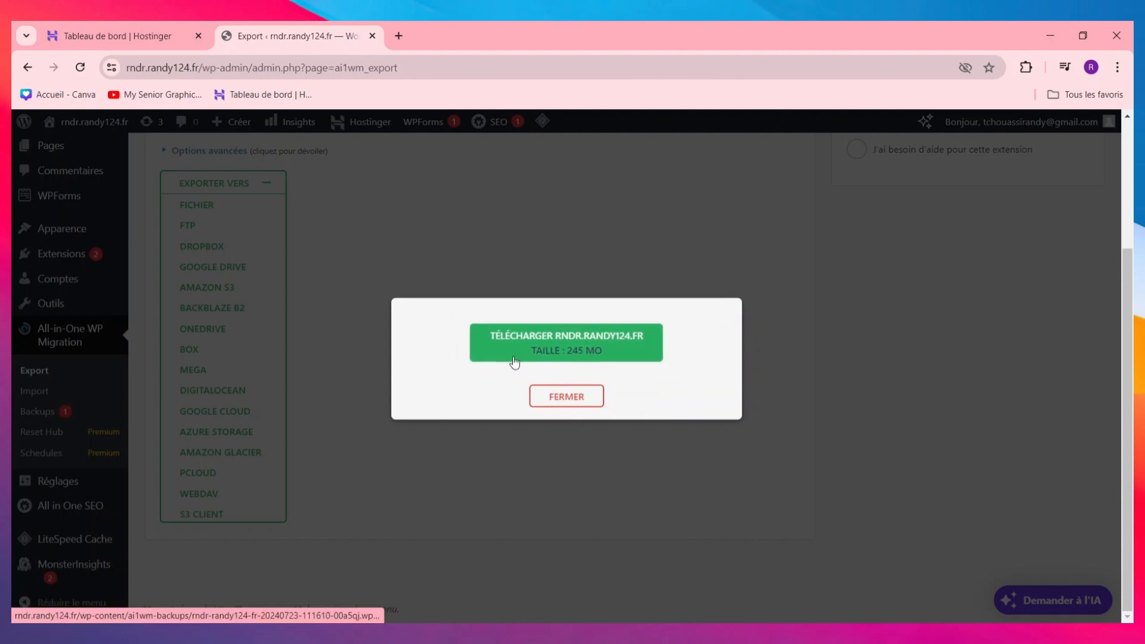
left_click(578, 345)
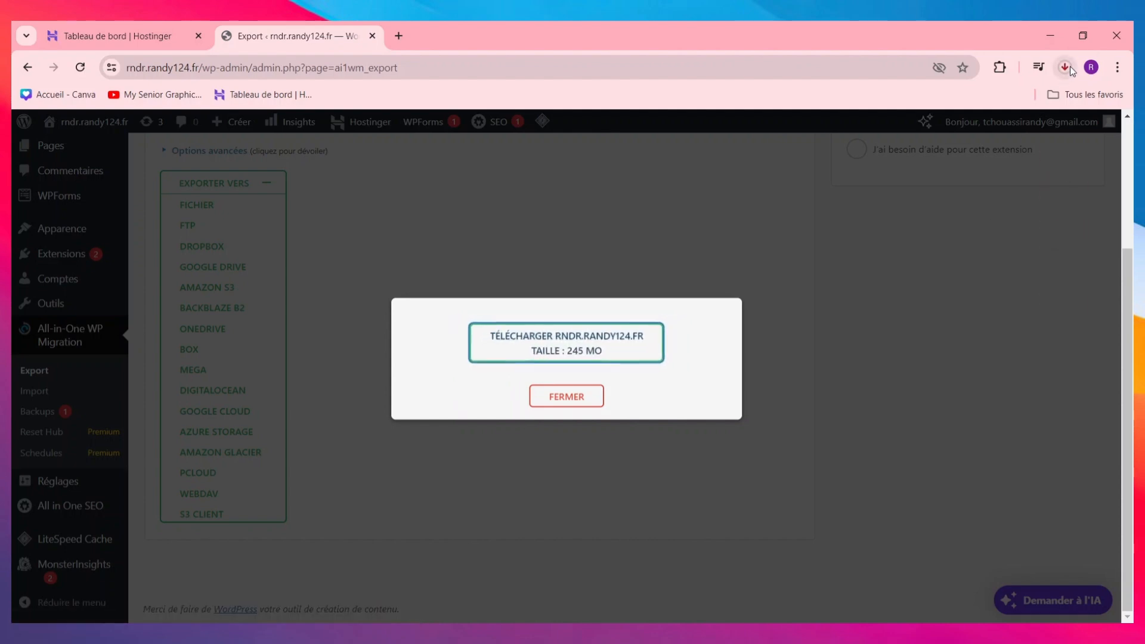
left_click(1066, 68)
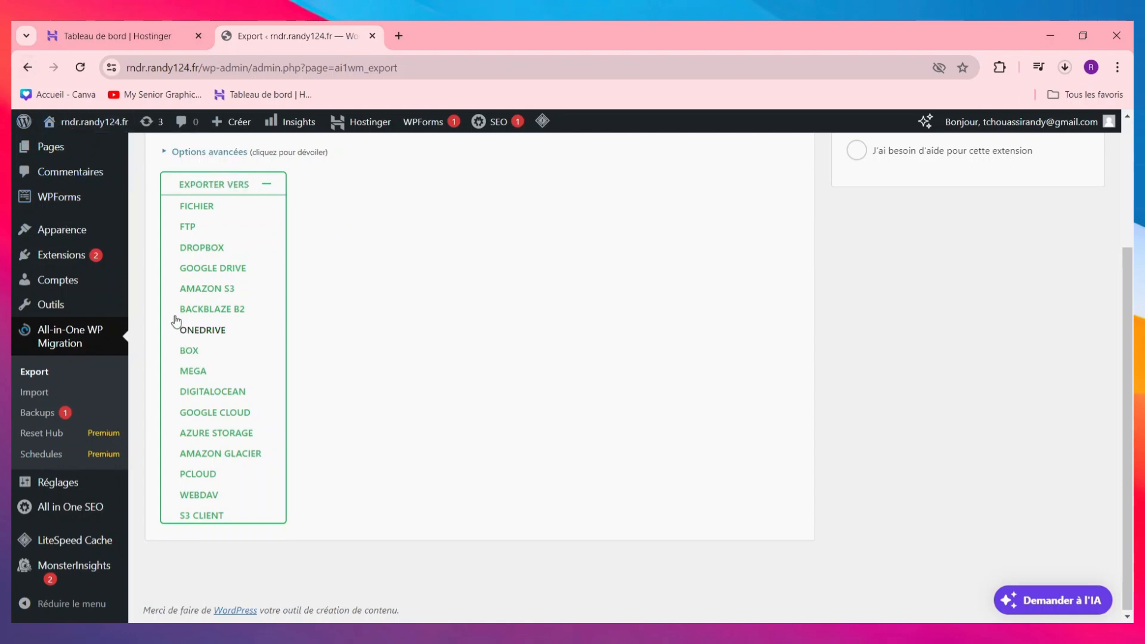
Close the export page and switch the Hostinger dashboard to the rndreviews.randy124.fr website.
scroll(174, 320, "up", 3)
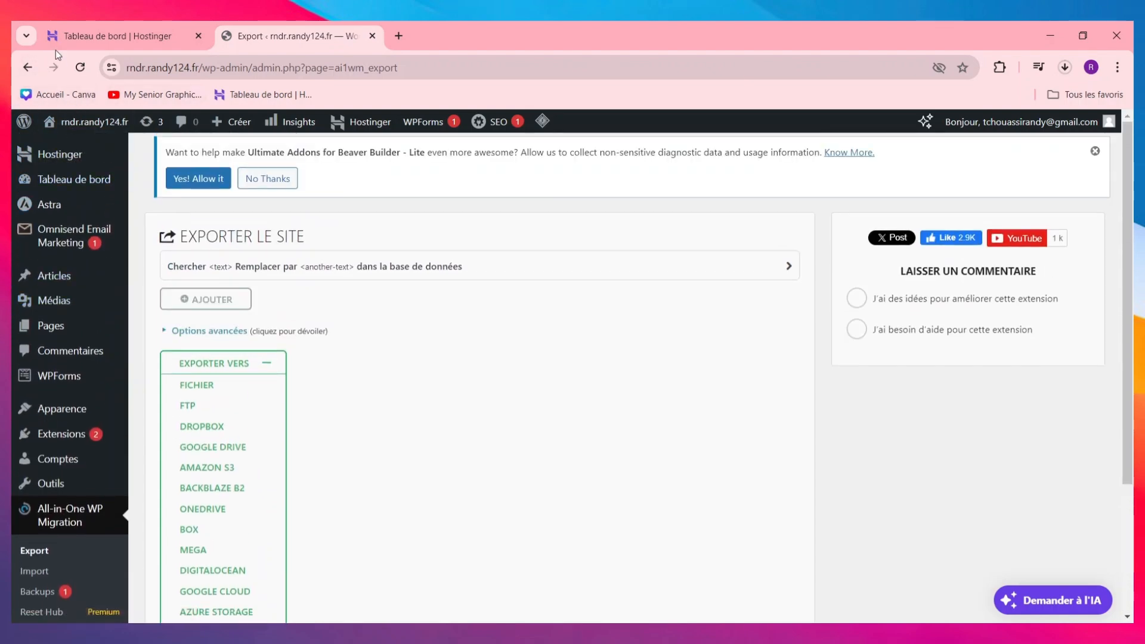
left_click(149, 36)
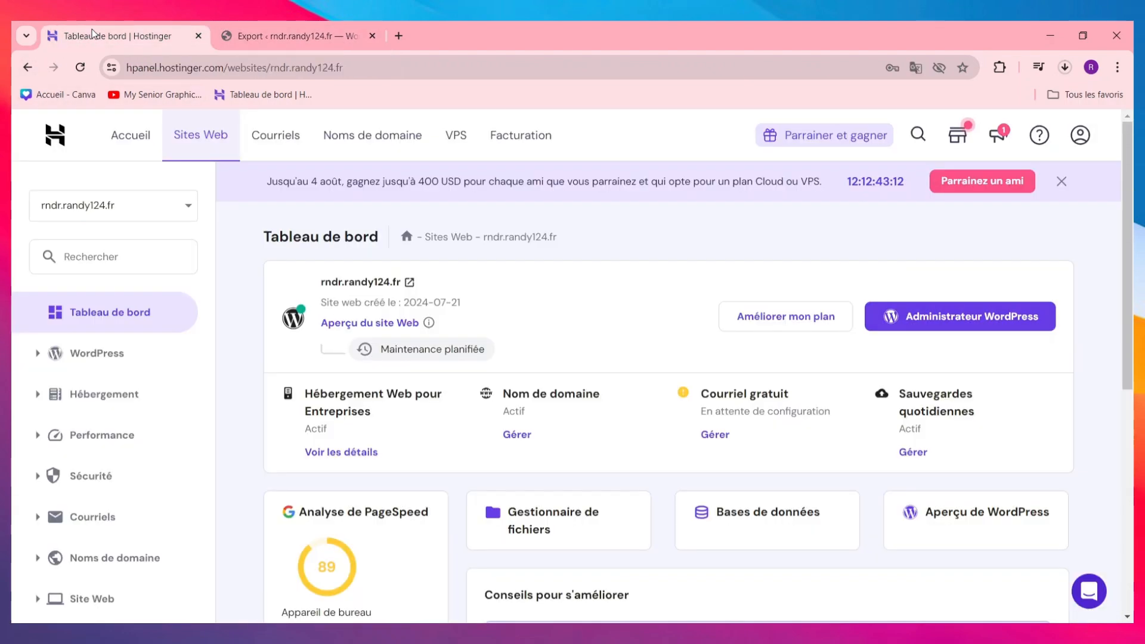
left_click(371, 36)
left_click(157, 218)
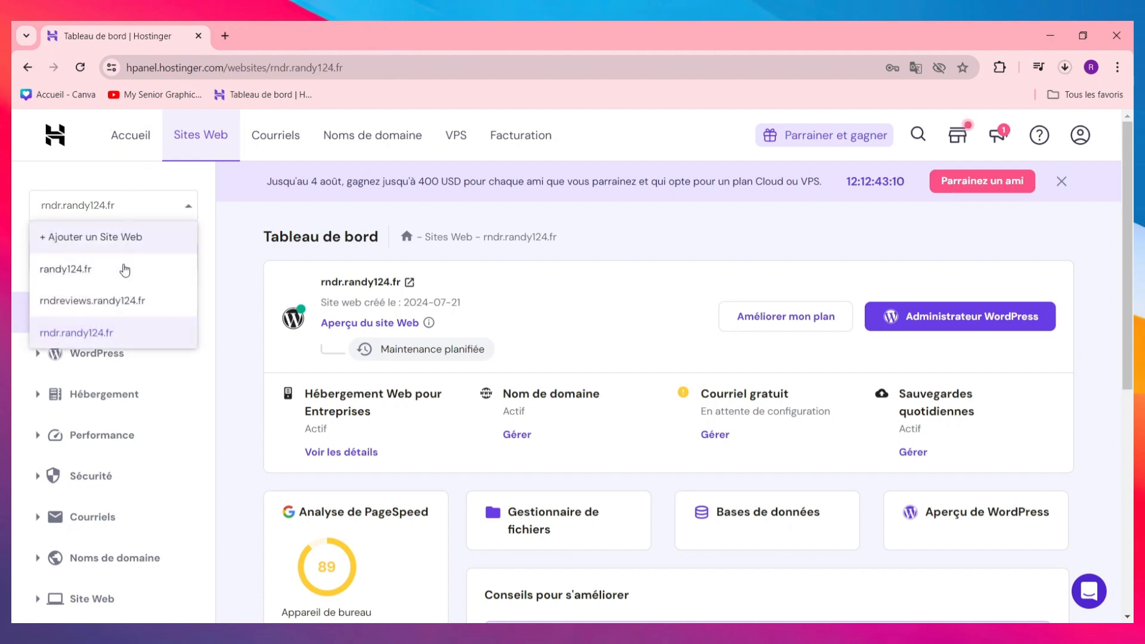
left_click(117, 301)
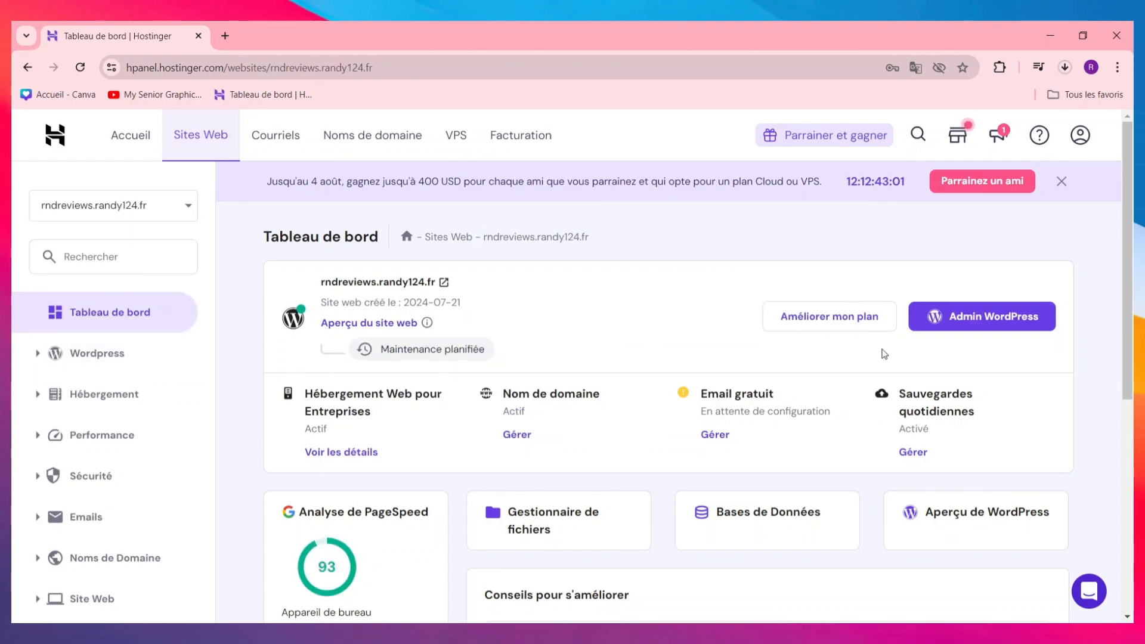
Open the WordPress administration of rndreviews.randy124.fr and go to its page for adding extensions.
left_click(962, 326)
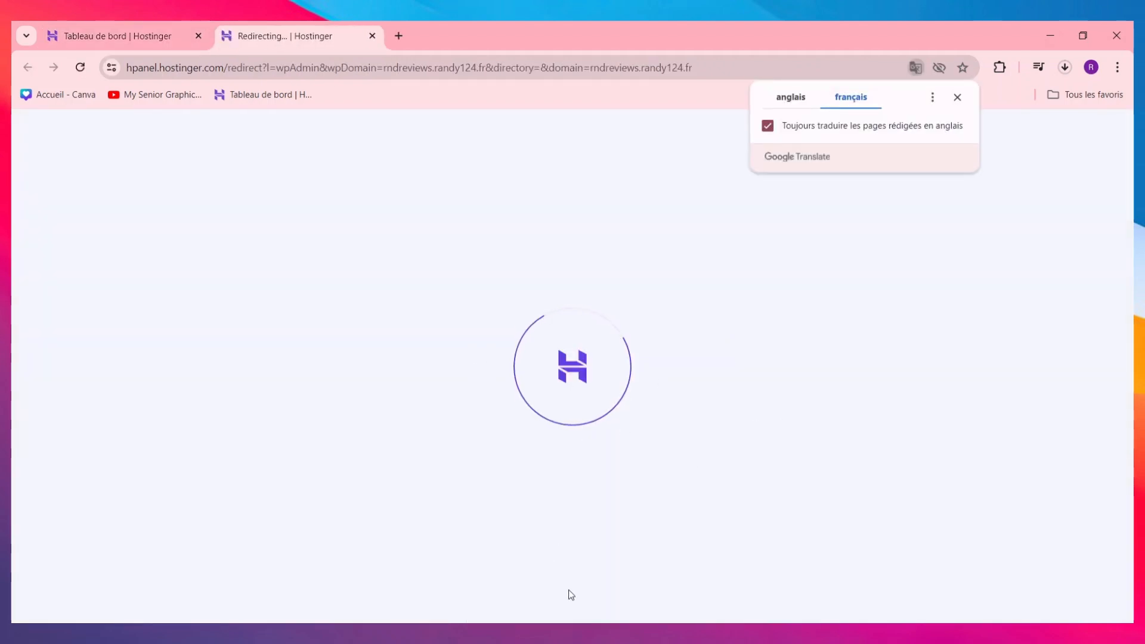
scroll(12, 353, "down", 3)
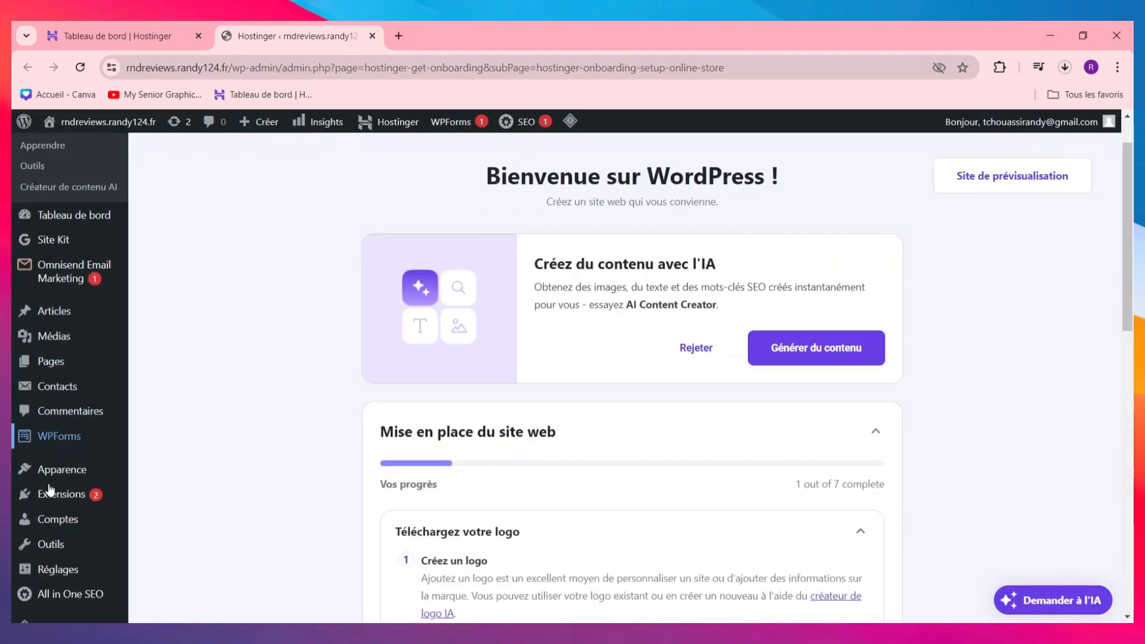
mouse_move(80, 417)
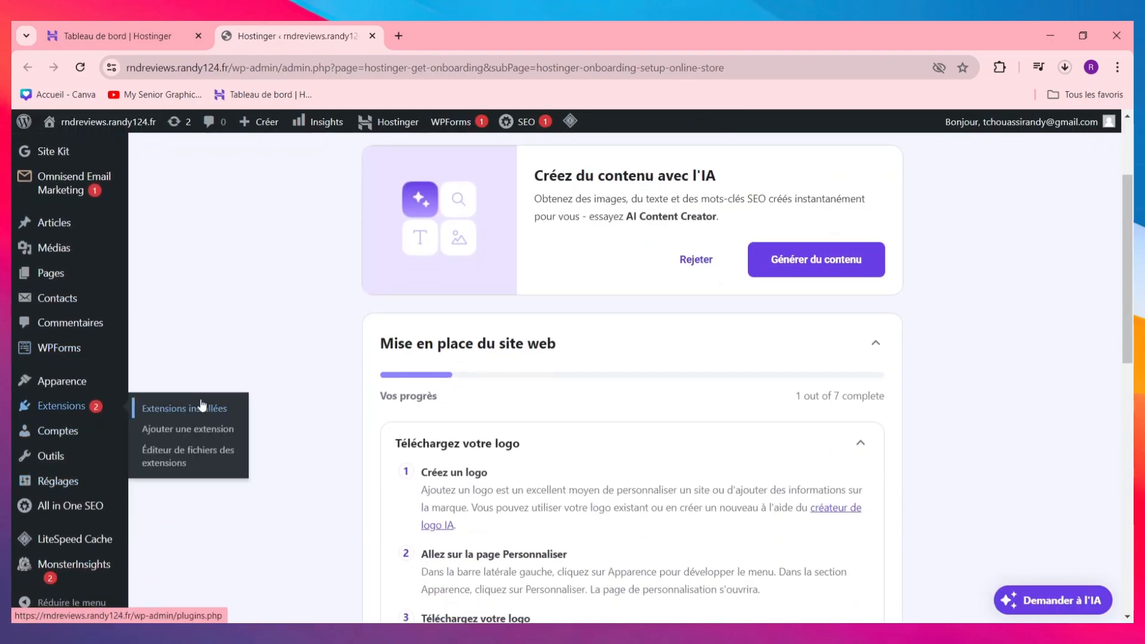
left_click(186, 430)
Search the extensions for "wp all in one", and install and activate All-in-One WP Migration and Backup.
left_click(885, 266)
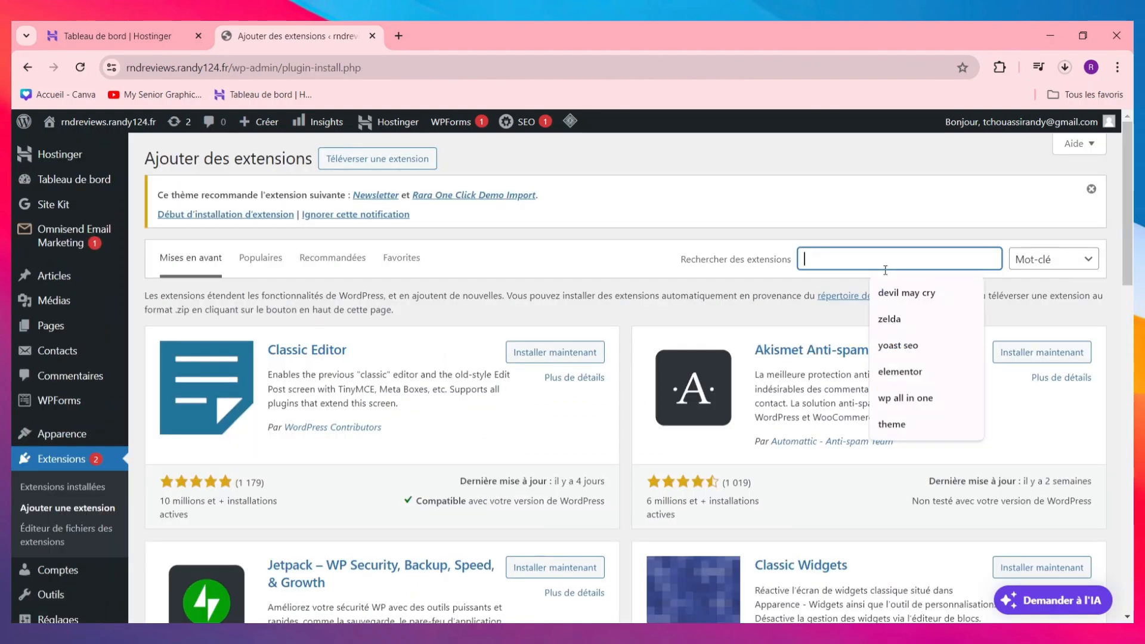
type("wp")
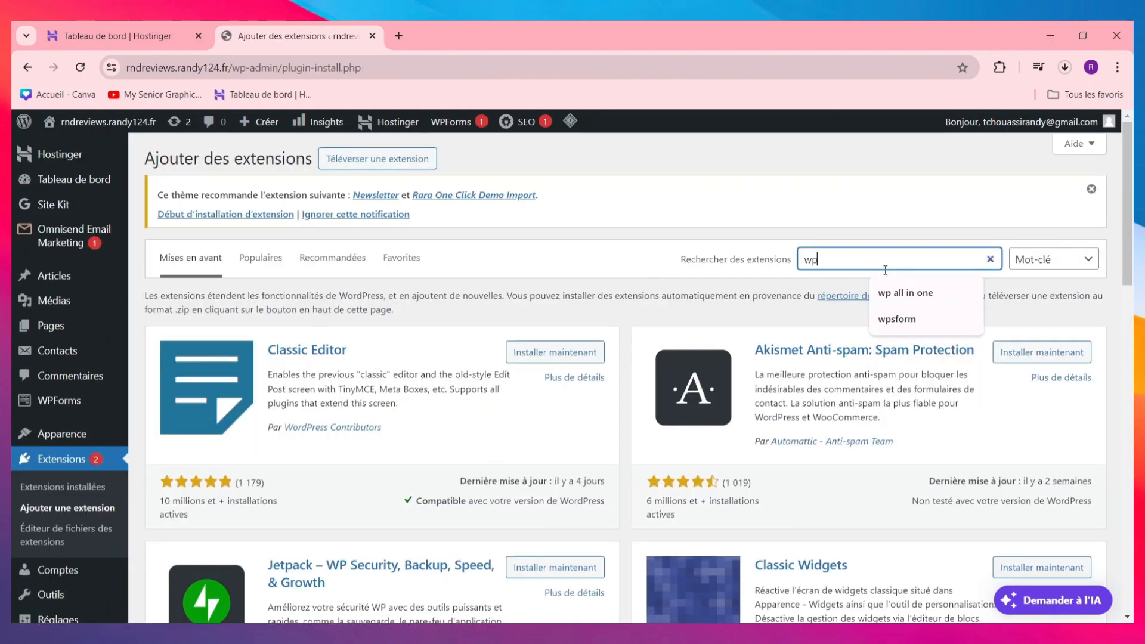
left_click(905, 293)
left_click(1047, 352)
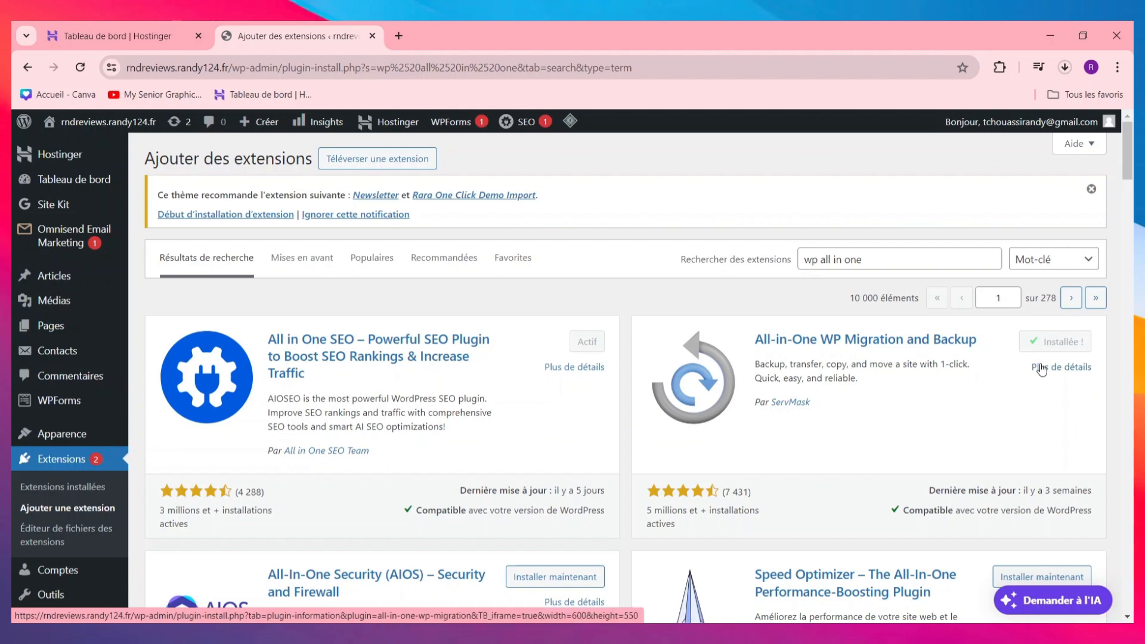
left_click(1061, 341)
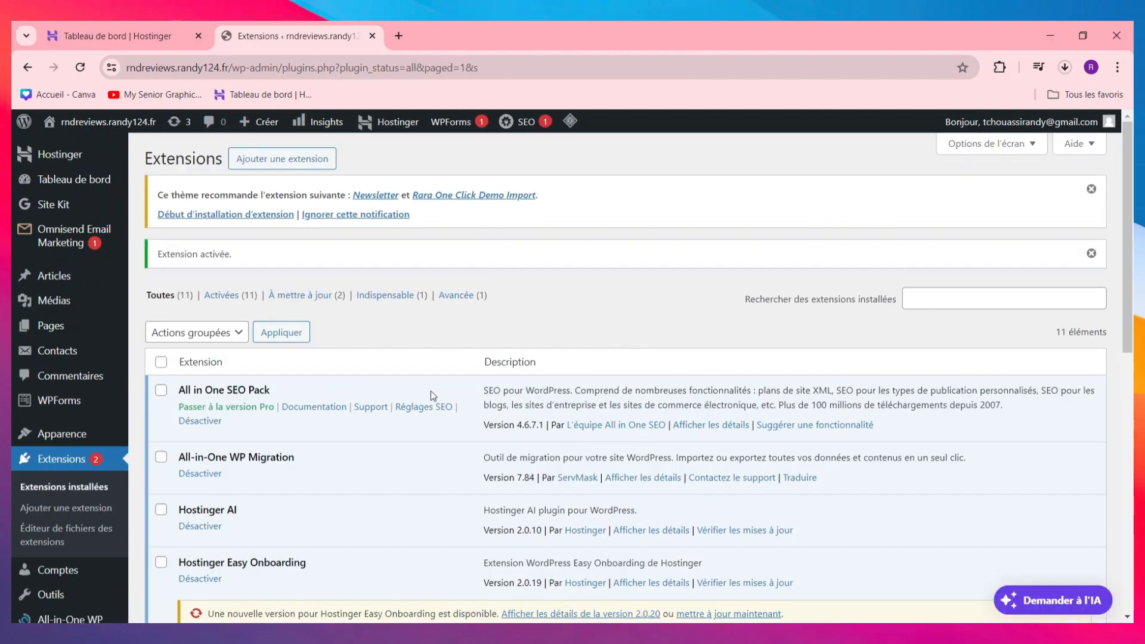
Reload the list of installed extensions and open the site import page of All-in-One WP Migration.
left_click(161, 456)
left_click(281, 332)
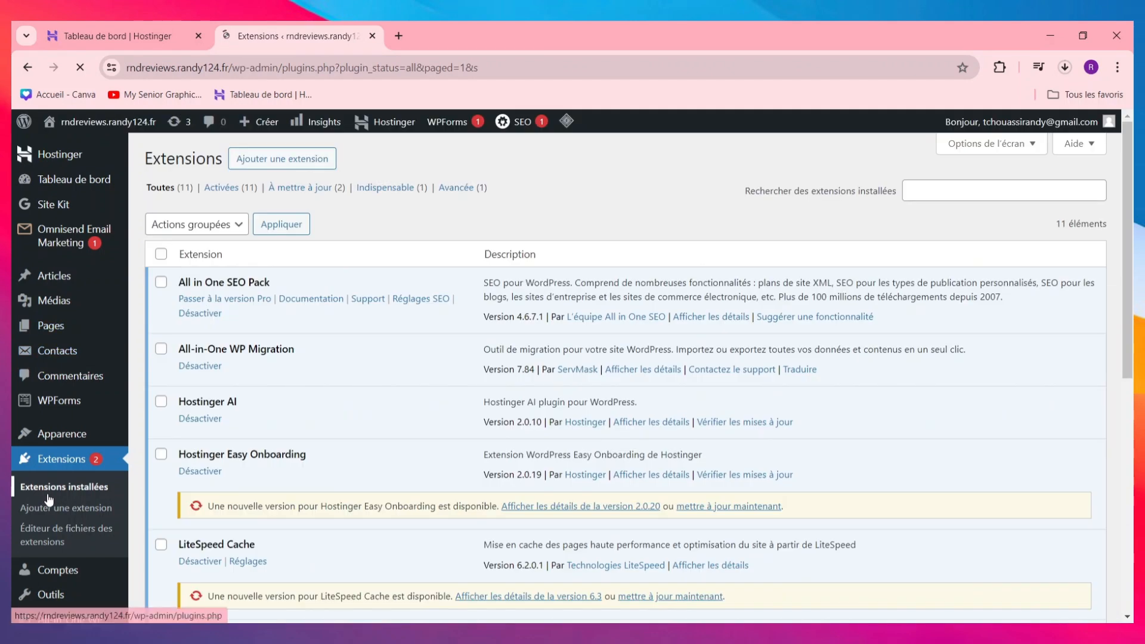
scroll(54, 465, "down", 5)
mouse_move(72, 447)
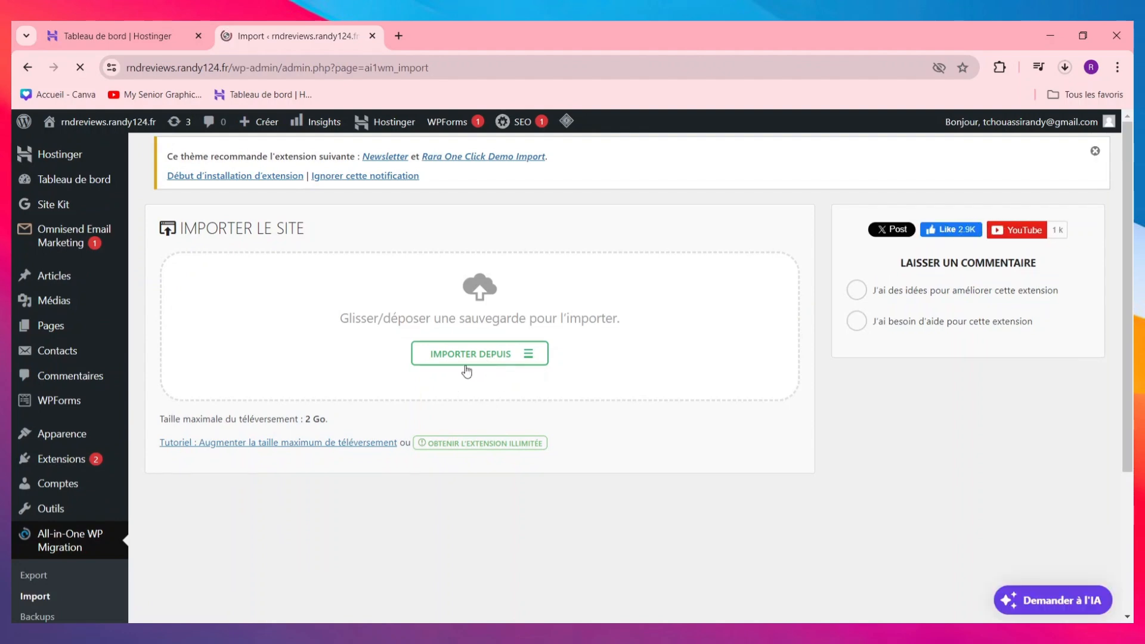
left_click(489, 353)
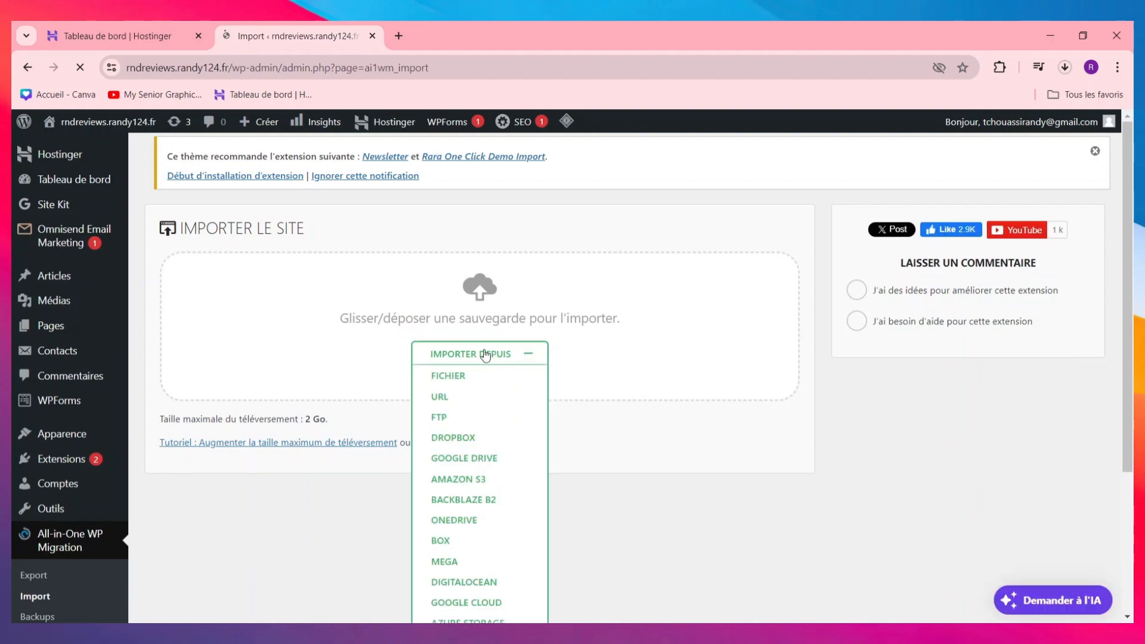
left_click(465, 380)
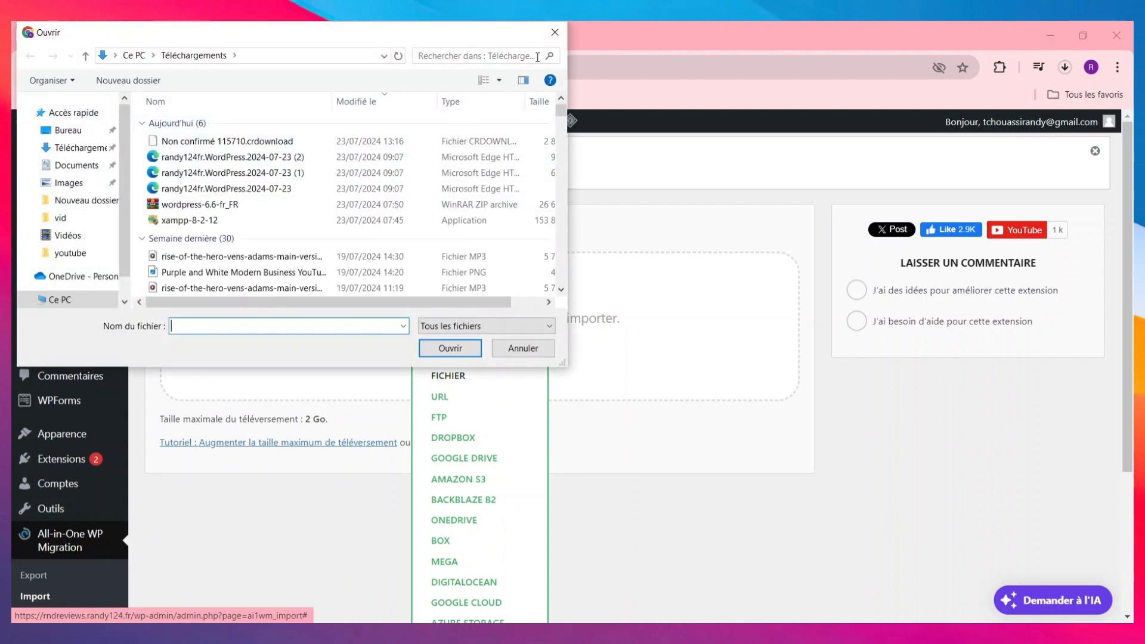
left_click(554, 32)
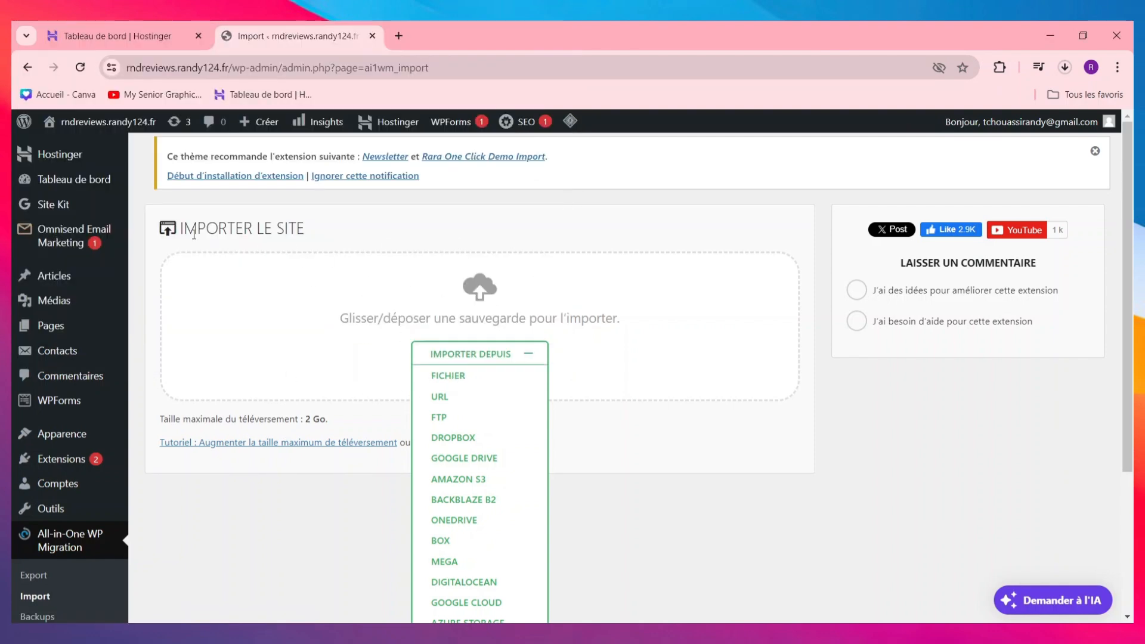
Examine the home page of the source site rndr.randy124.fr, from its opening banner to the section on industries served.
mouse_move(75, 190)
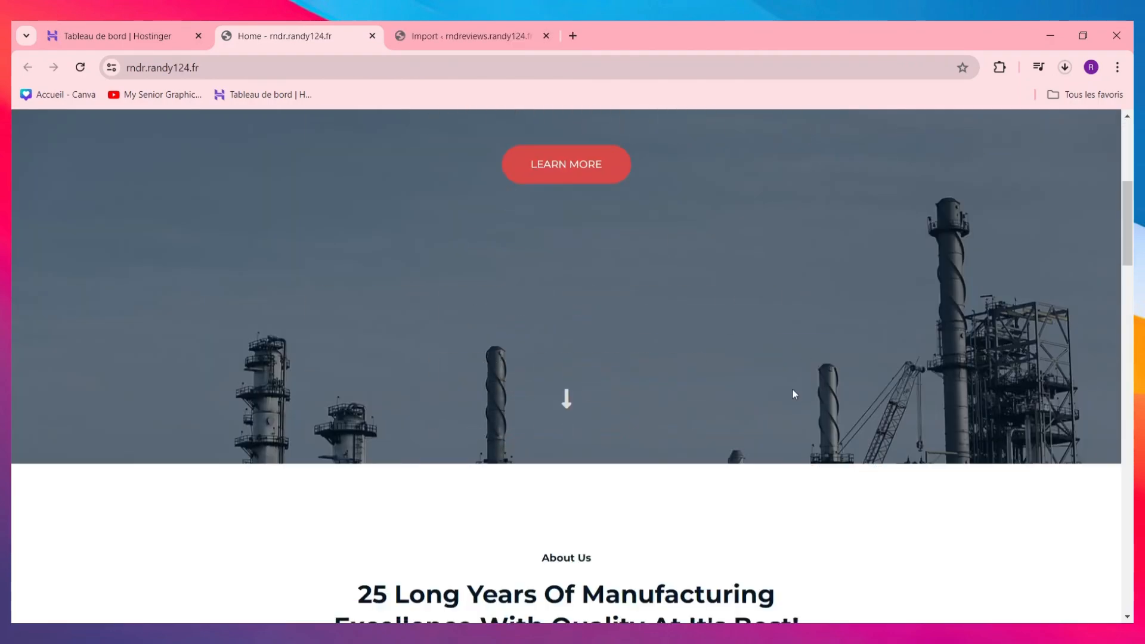
scroll(793, 388, "down", 5)
scroll(815, 387, "up", 8)
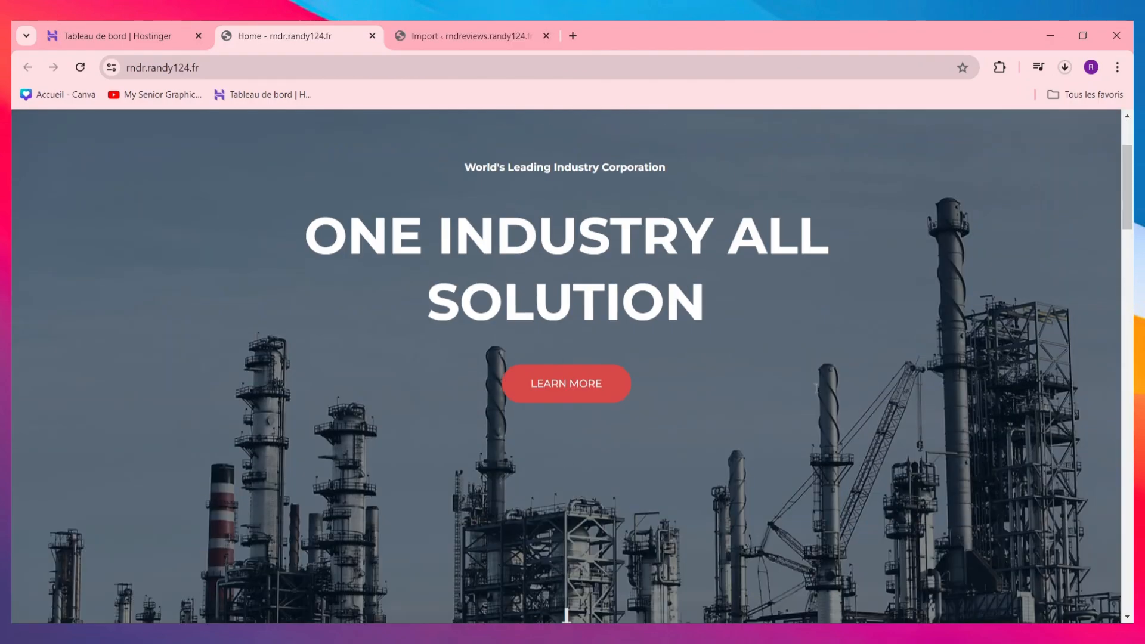
scroll(816, 389, "down", 10)
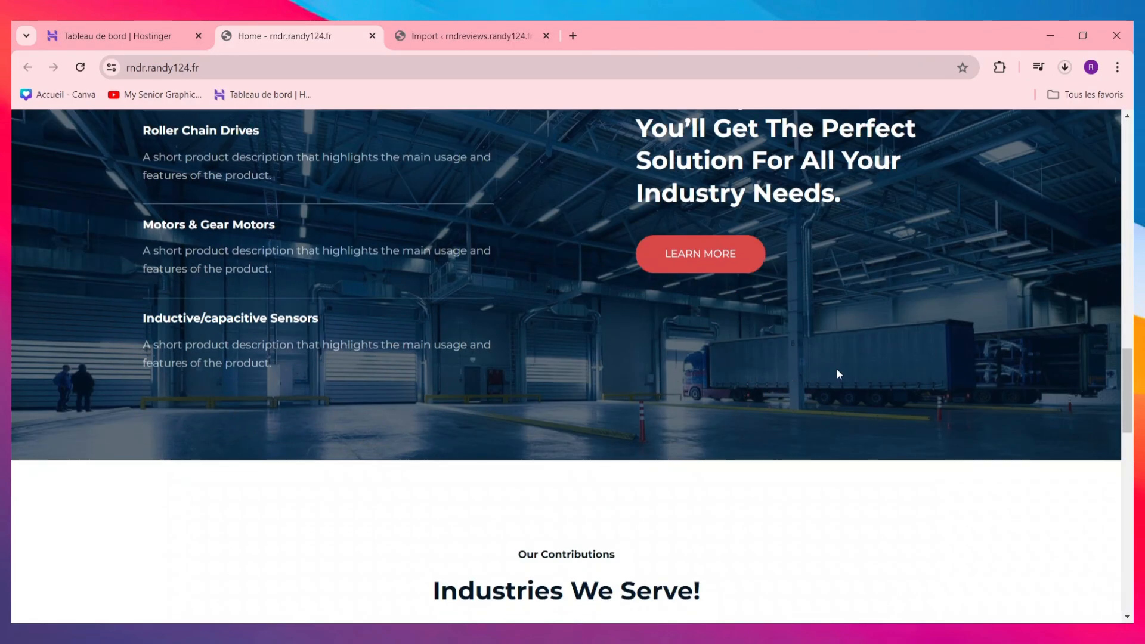
scroll(841, 376, "down", 5)
scroll(842, 377, "up", 11)
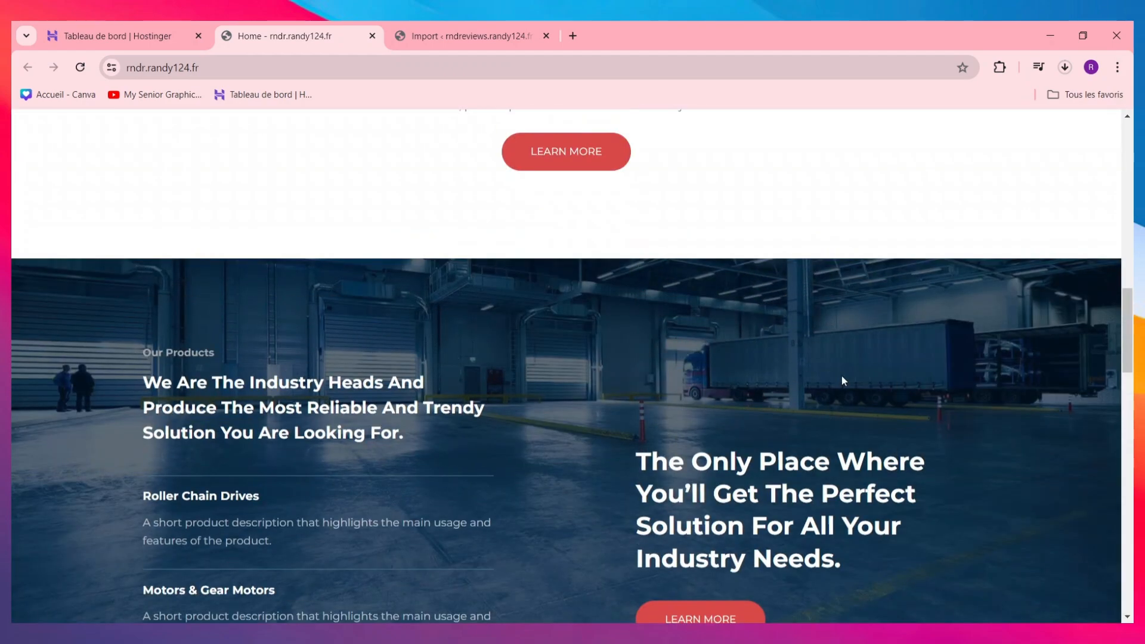
scroll(842, 376, "up", 5)
scroll(841, 378, "down", 14)
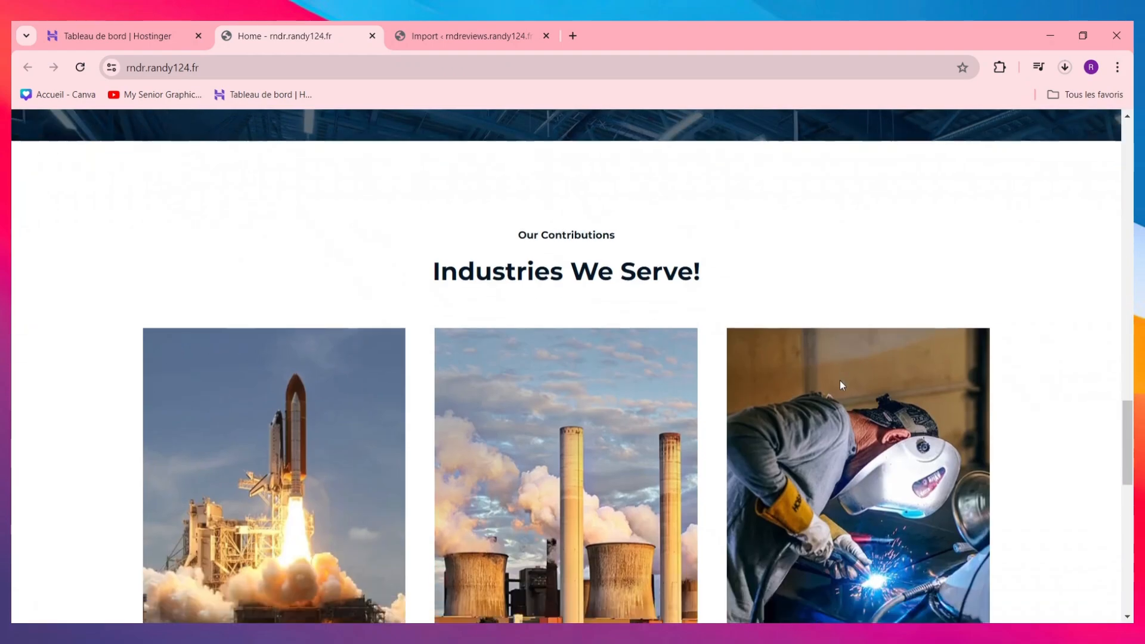
scroll(840, 384, "down", 6)
scroll(842, 385, "up", 20)
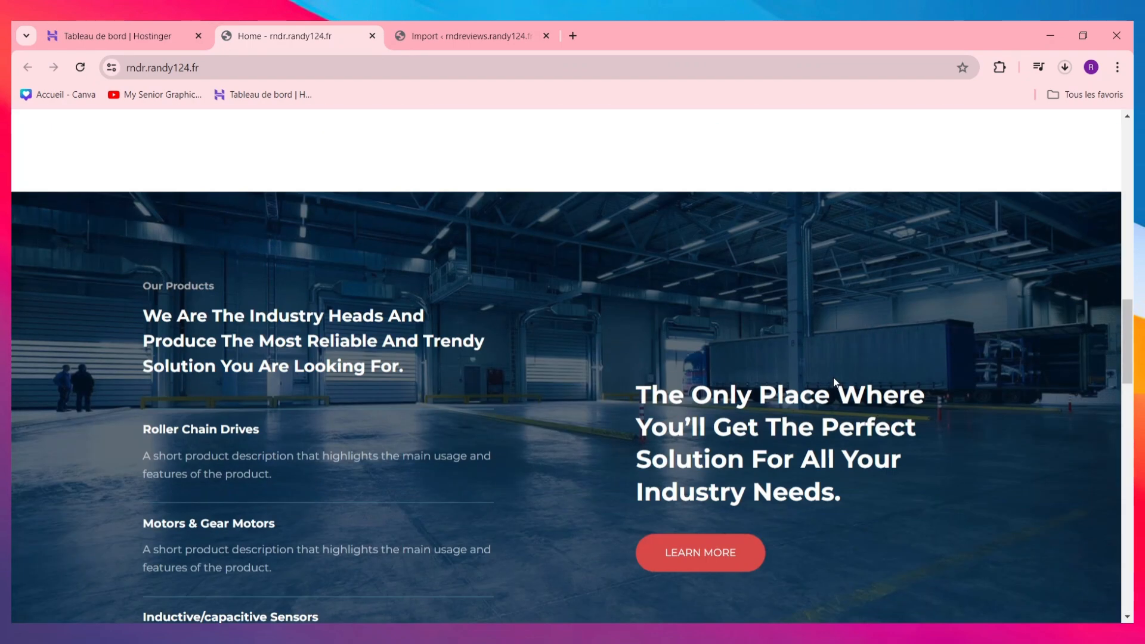
scroll(834, 382, "up", 1)
scroll(834, 382, "up", 4)
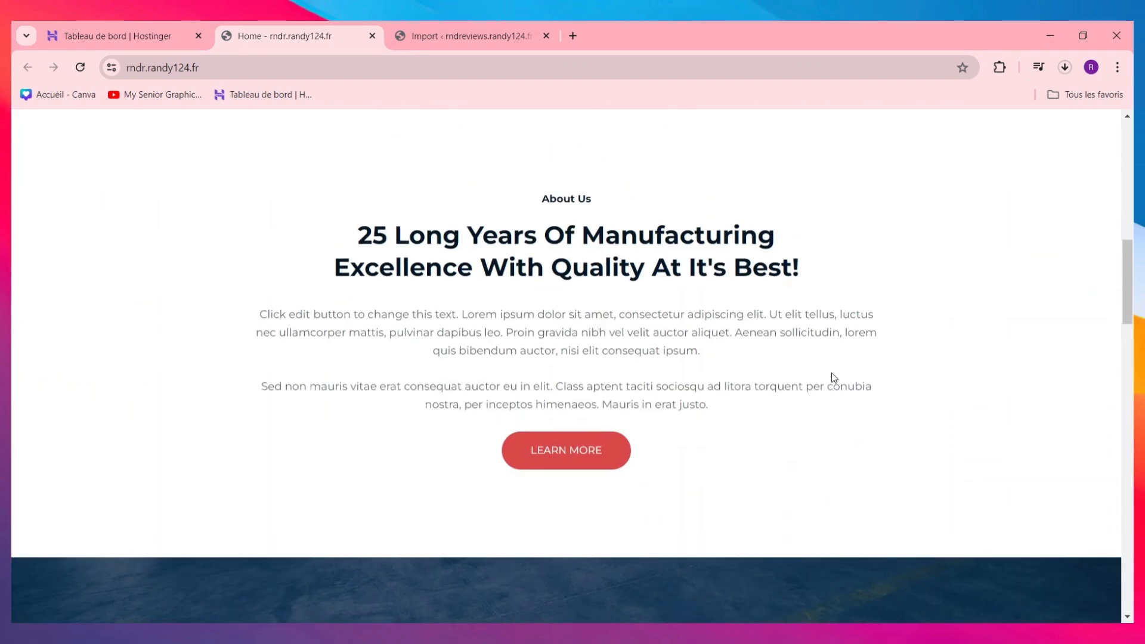